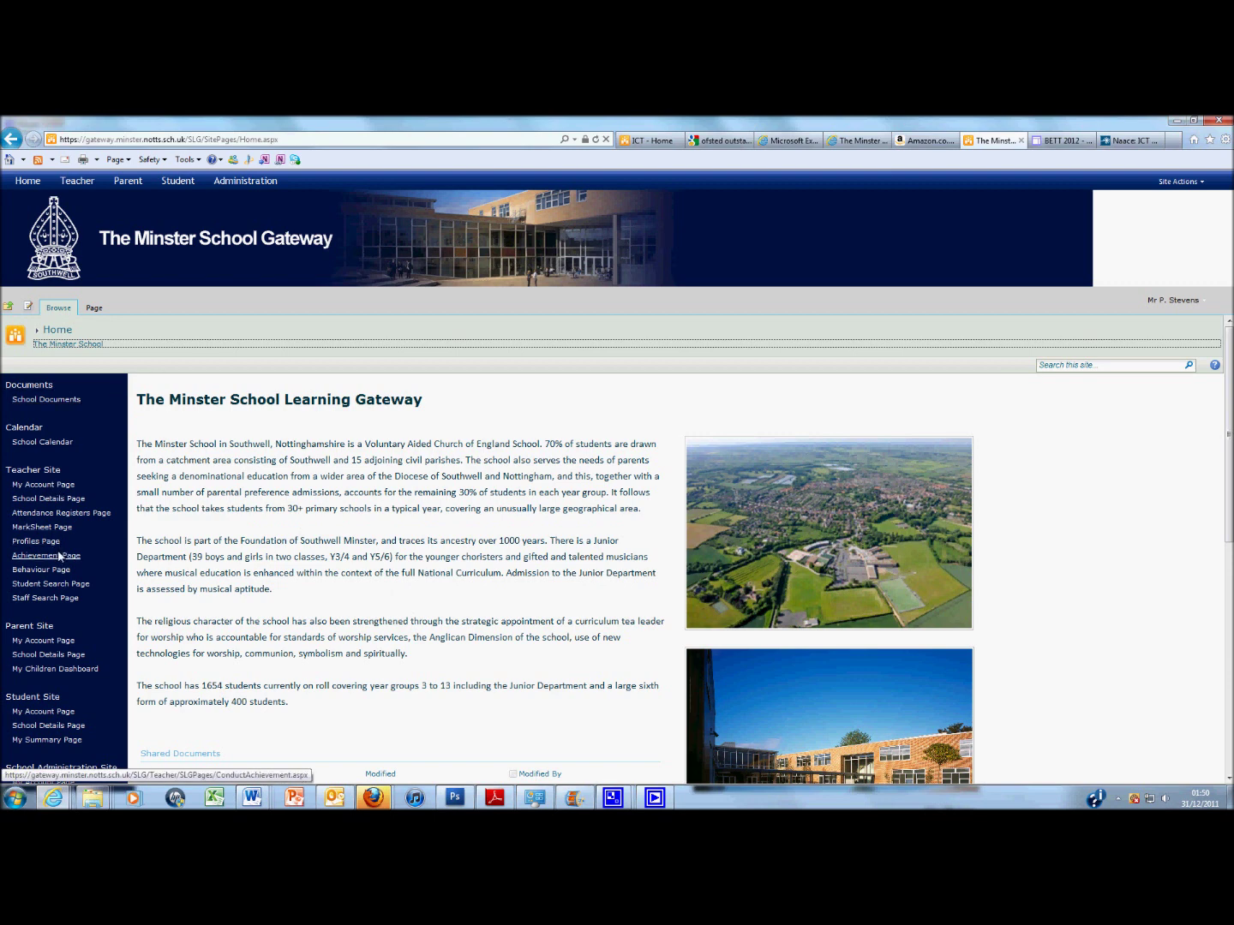
# Step: On the Achievement page, search for Excellent Effort achievements with the IT activity type
pyautogui.click(59, 556)
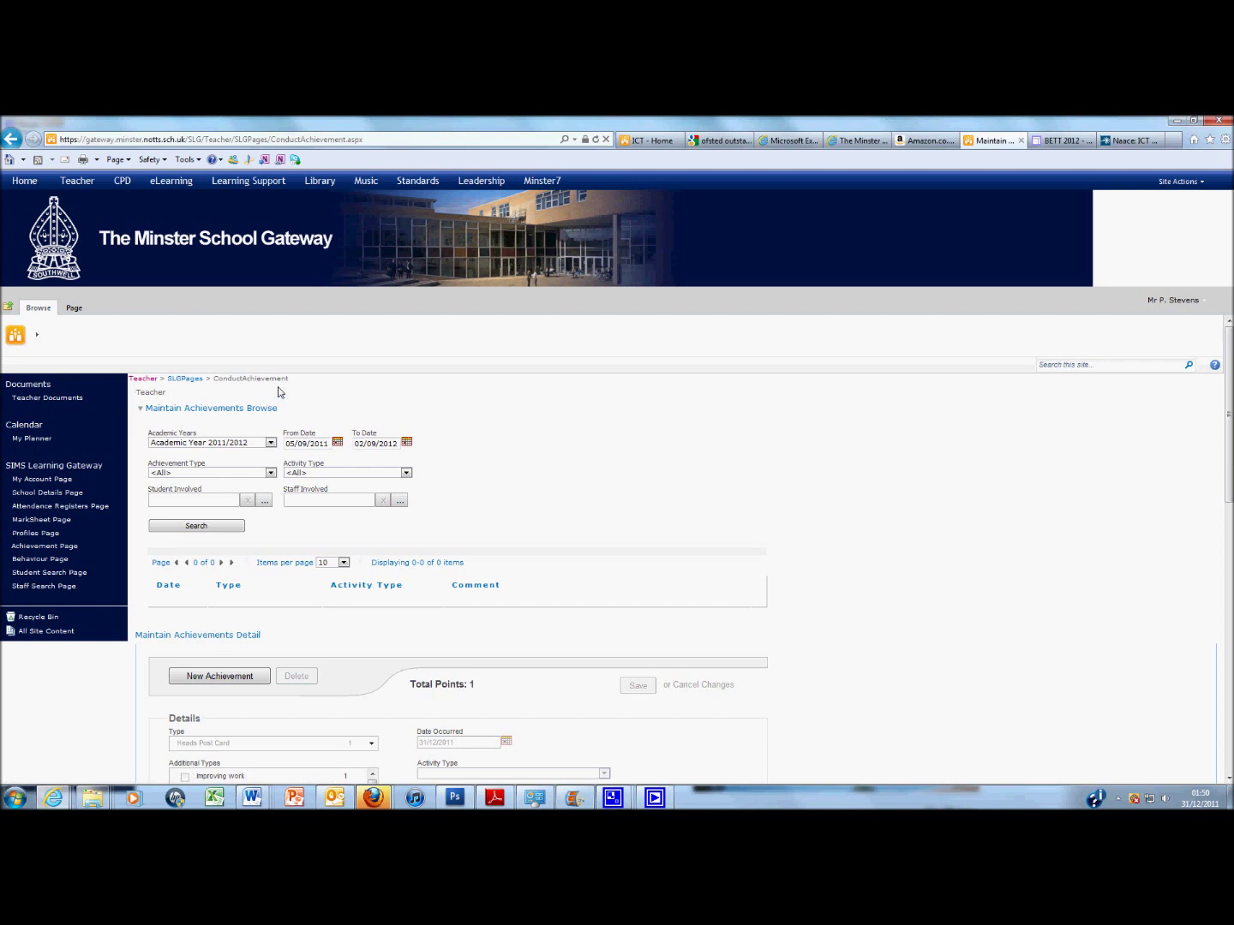
pyautogui.click(273, 473)
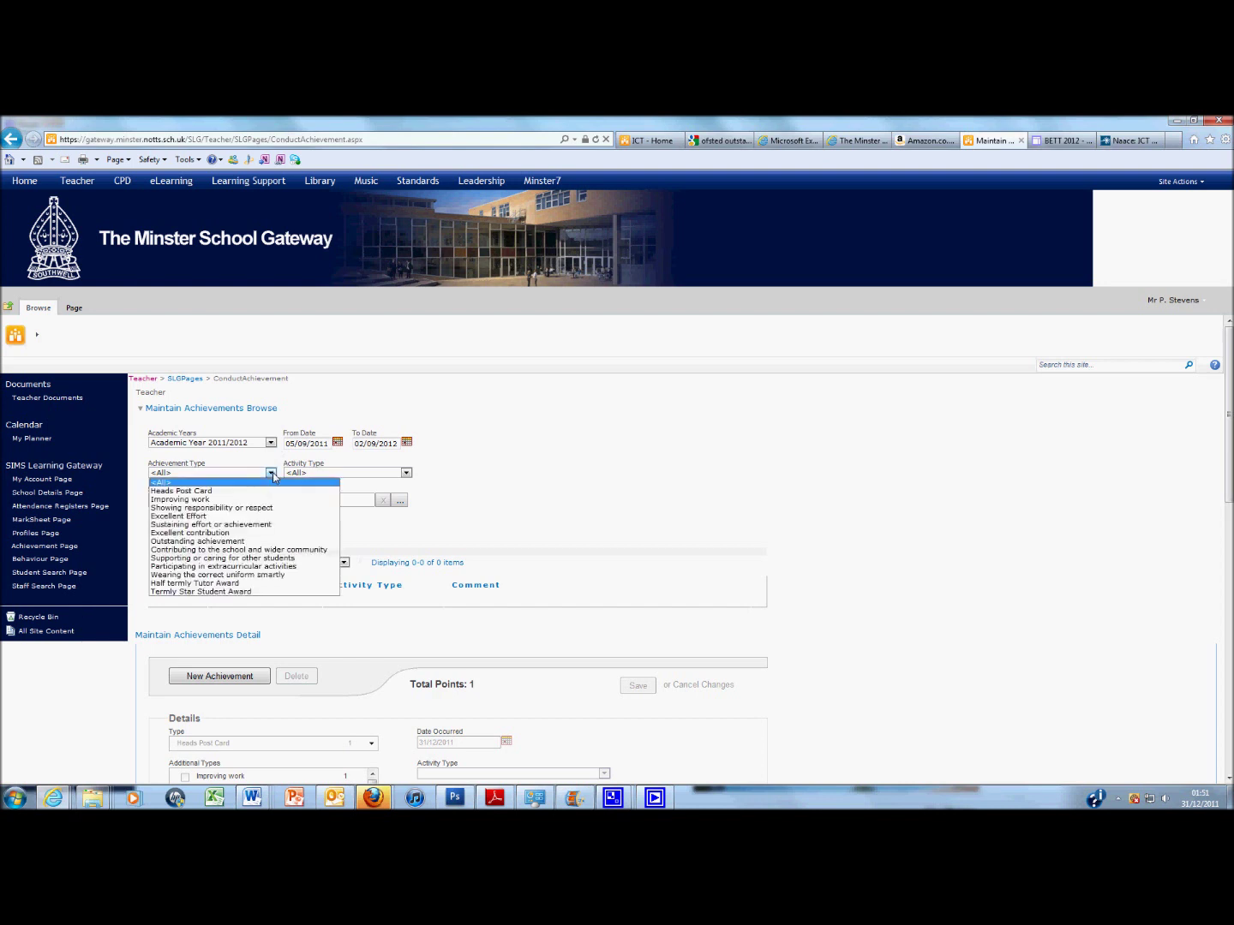
pyautogui.click(198, 516)
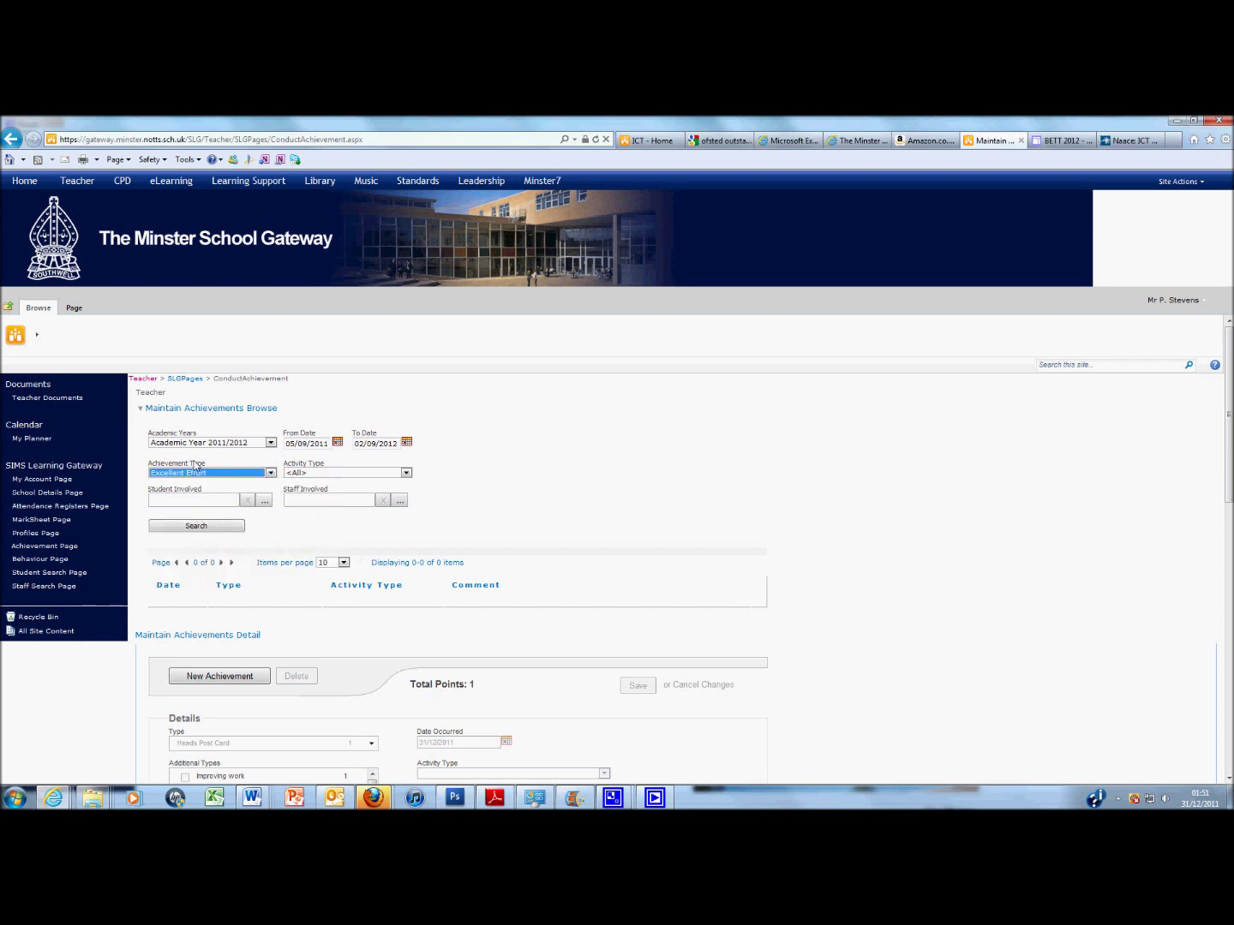
pyautogui.click(407, 475)
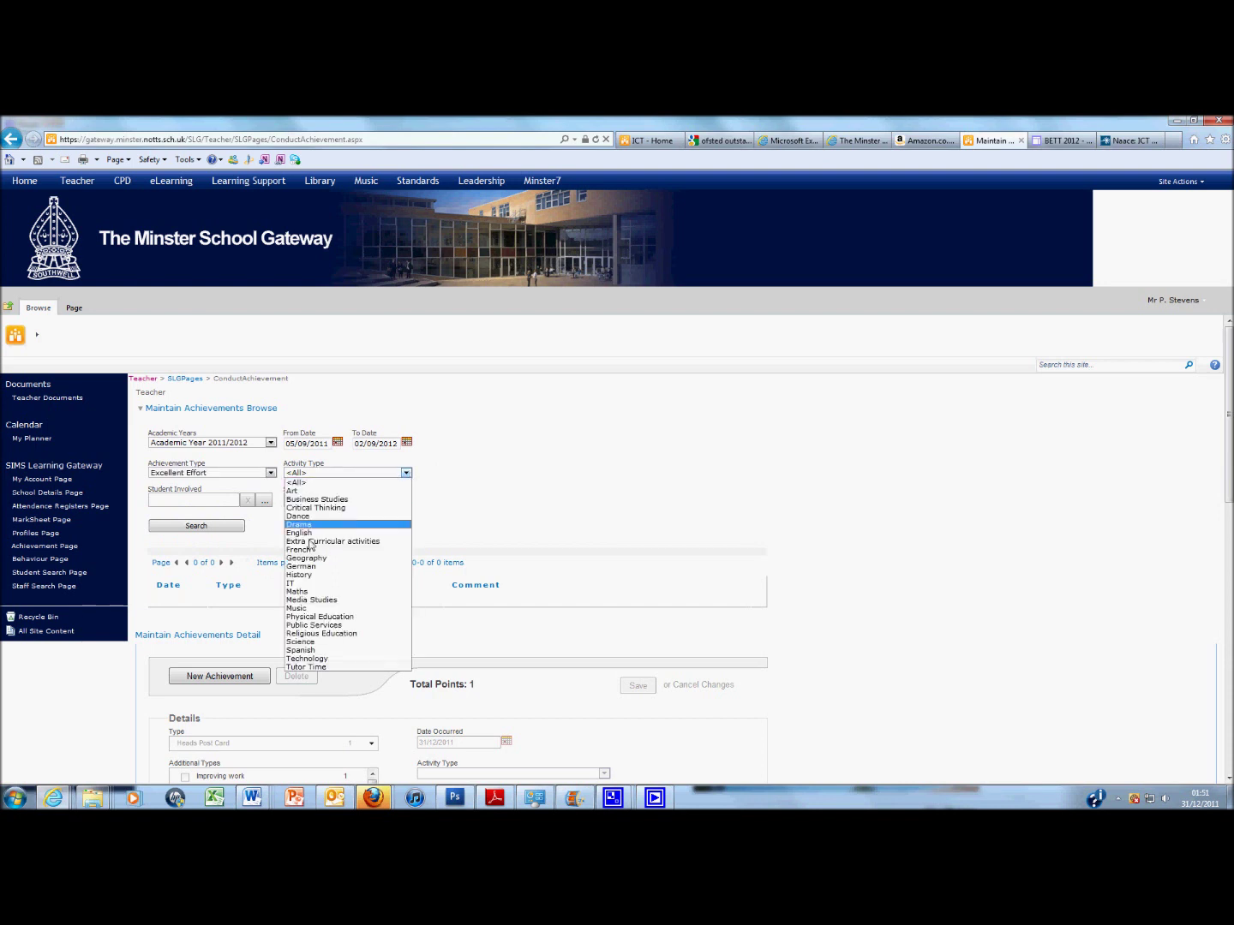
pyautogui.click(364, 582)
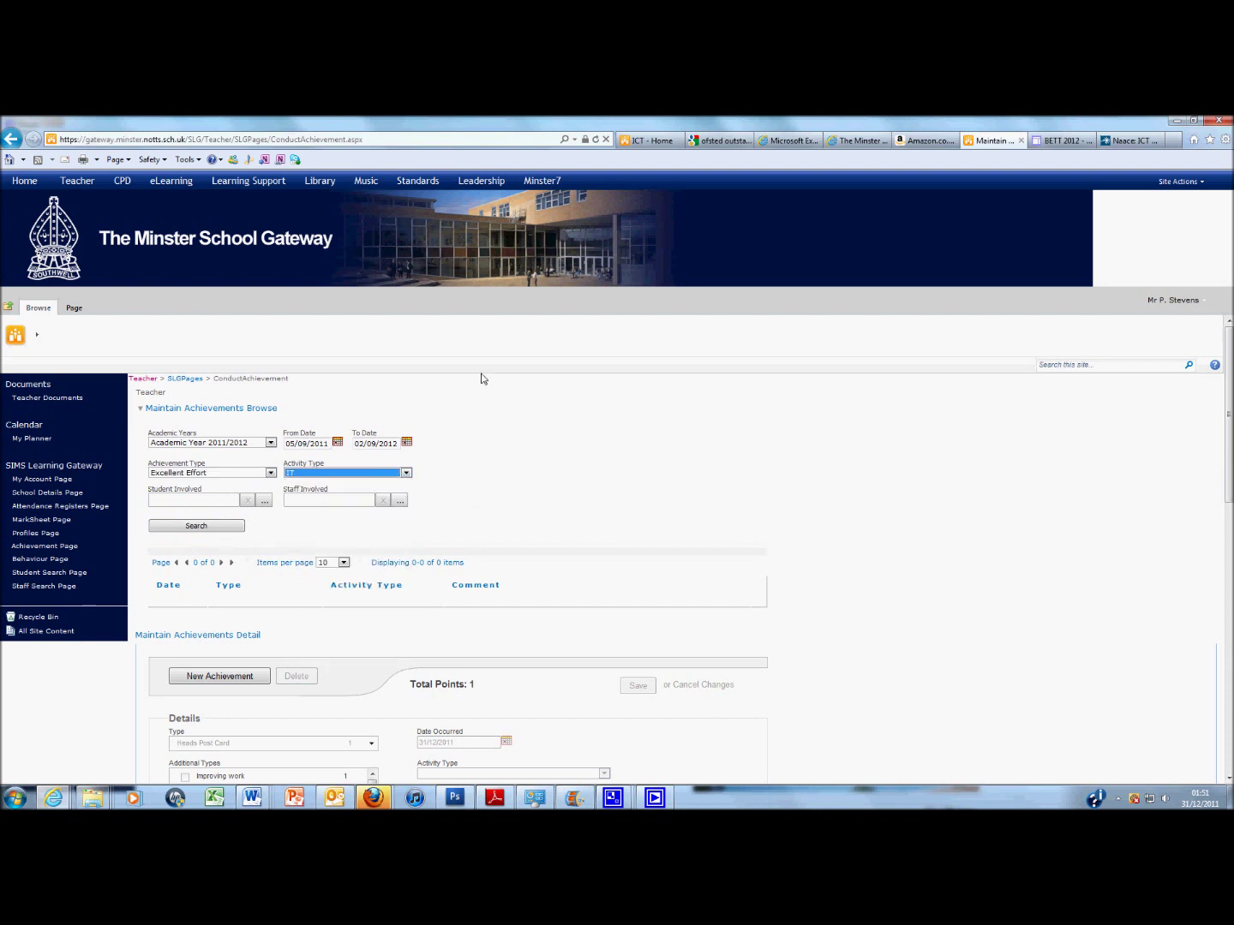
pyautogui.click(196, 527)
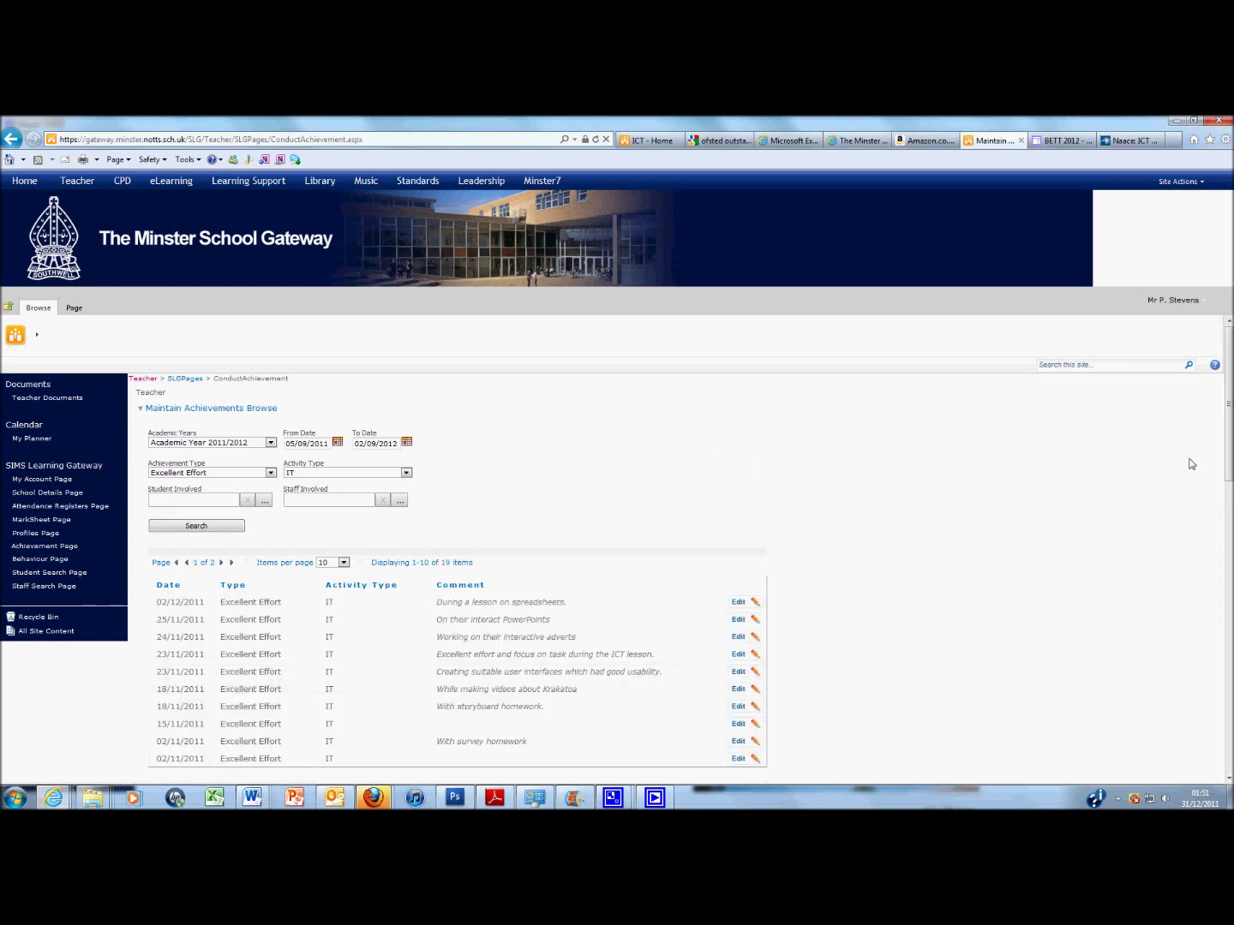
# Step: Review the 02/12/2011 spreadsheet lesson achievement's Students Involved and Staff Involved
pyautogui.scroll(-3, 1229, 416)
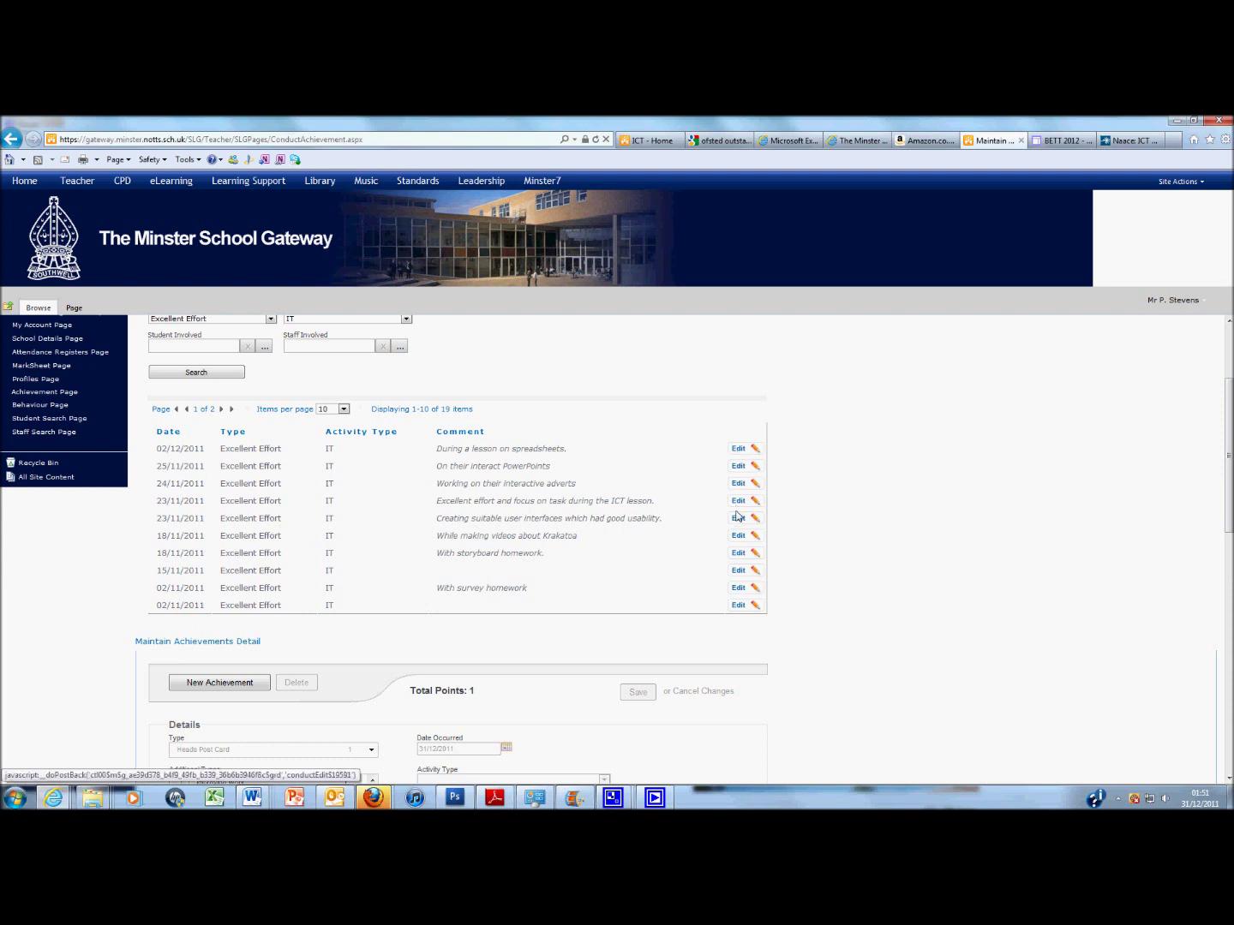
pyautogui.click(738, 449)
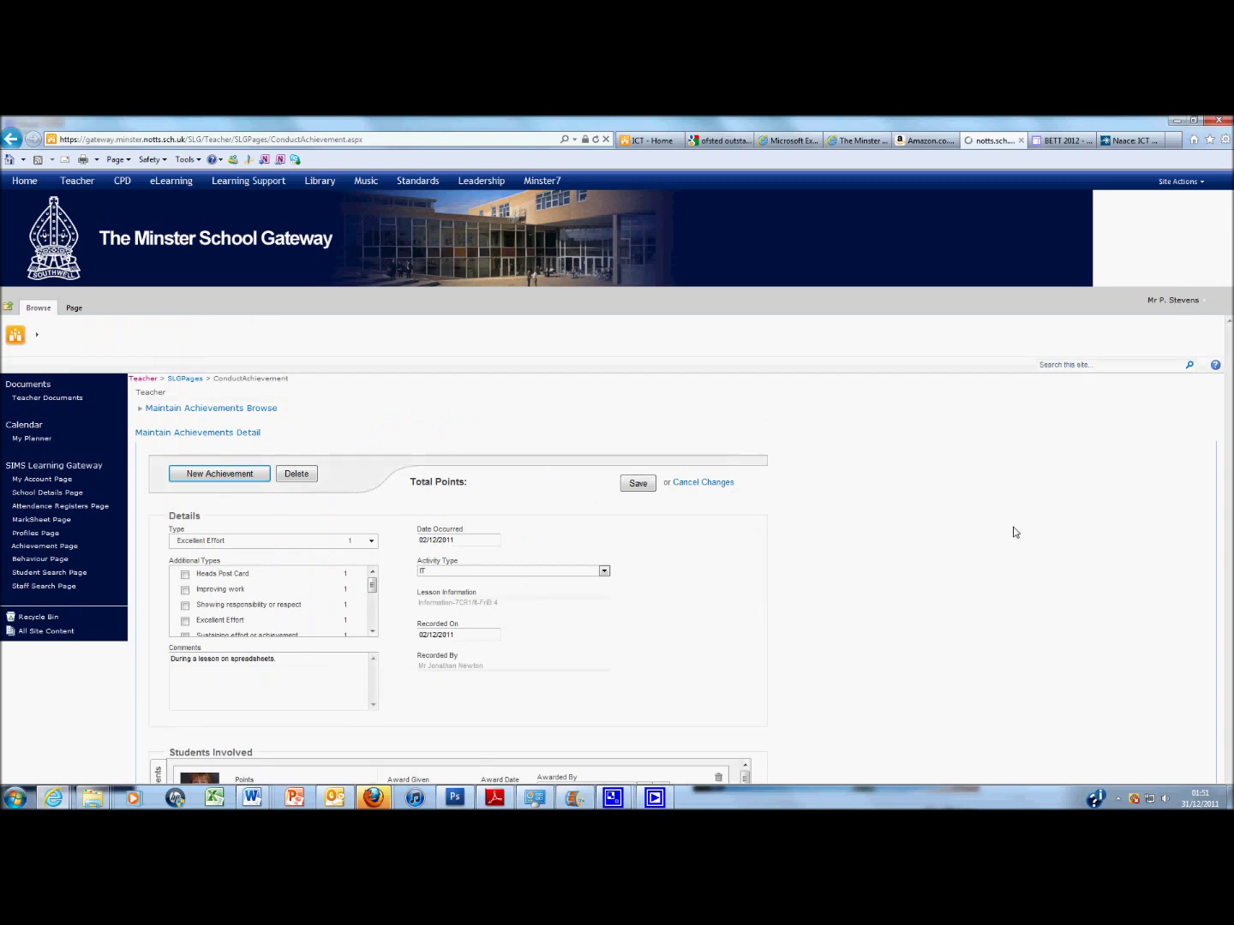
pyautogui.scroll(-3, 1226, 433)
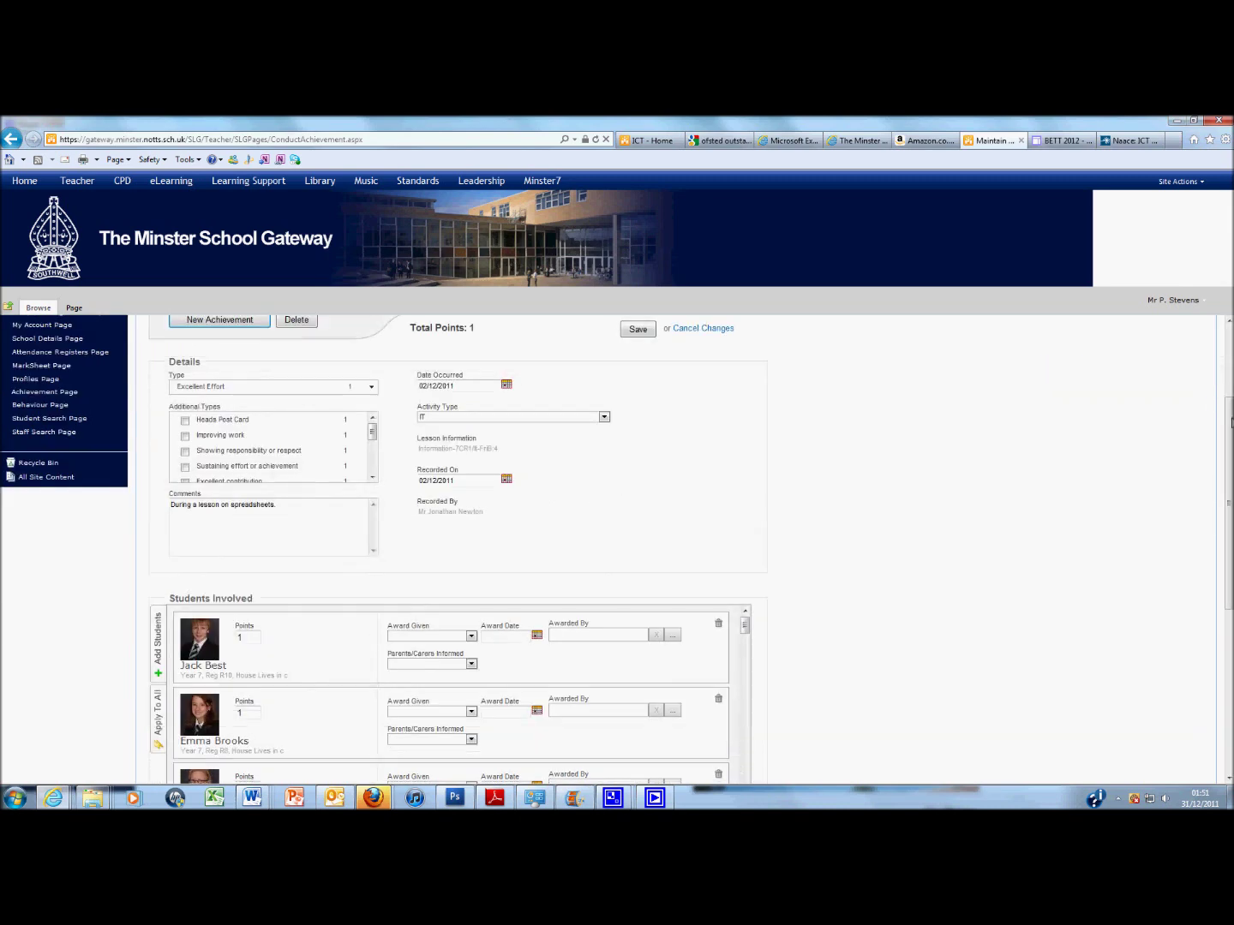
pyautogui.moveTo(1232, 431); pyautogui.dragTo(1229, 480)
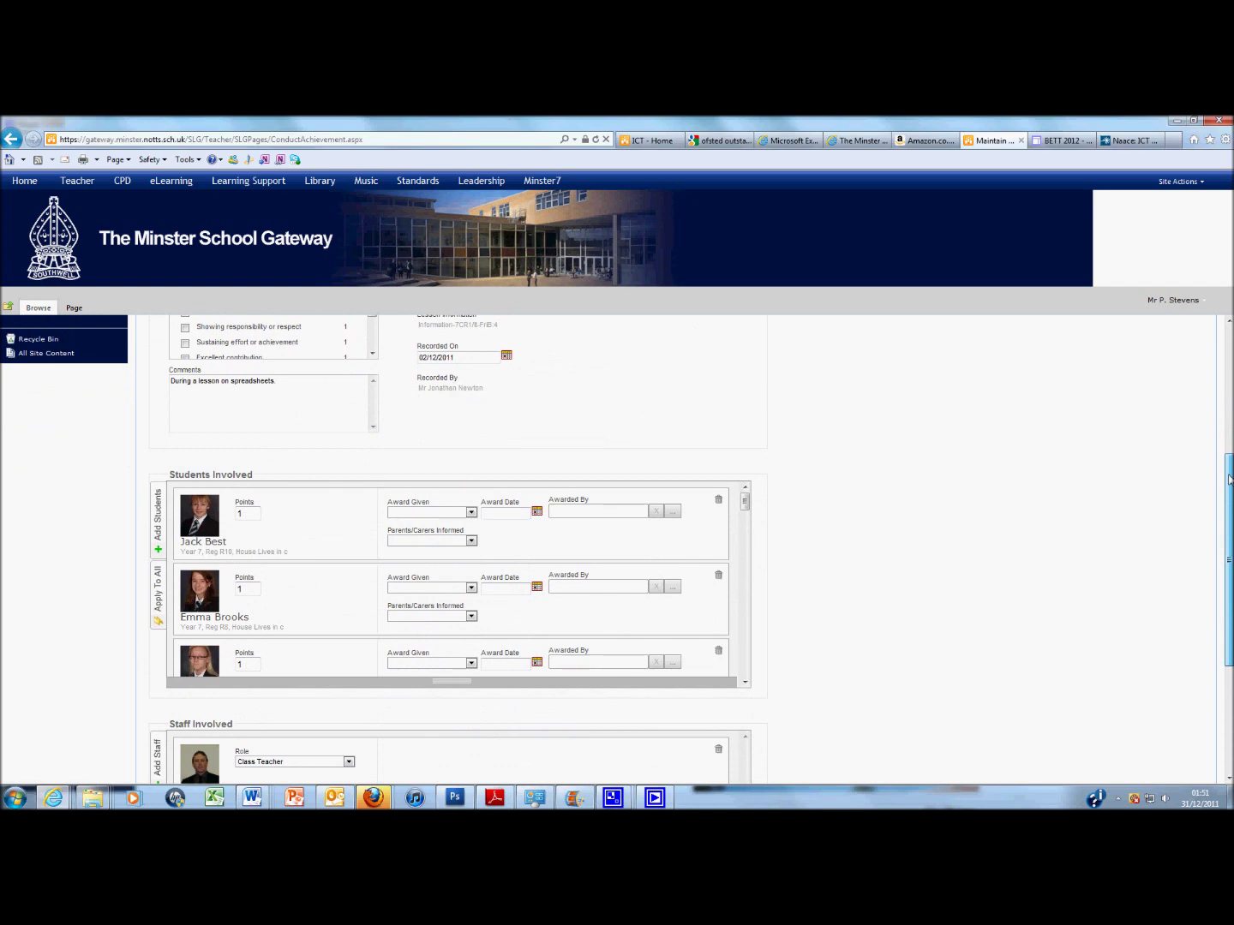
pyautogui.moveTo(1230, 480); pyautogui.dragTo(1226, 538)
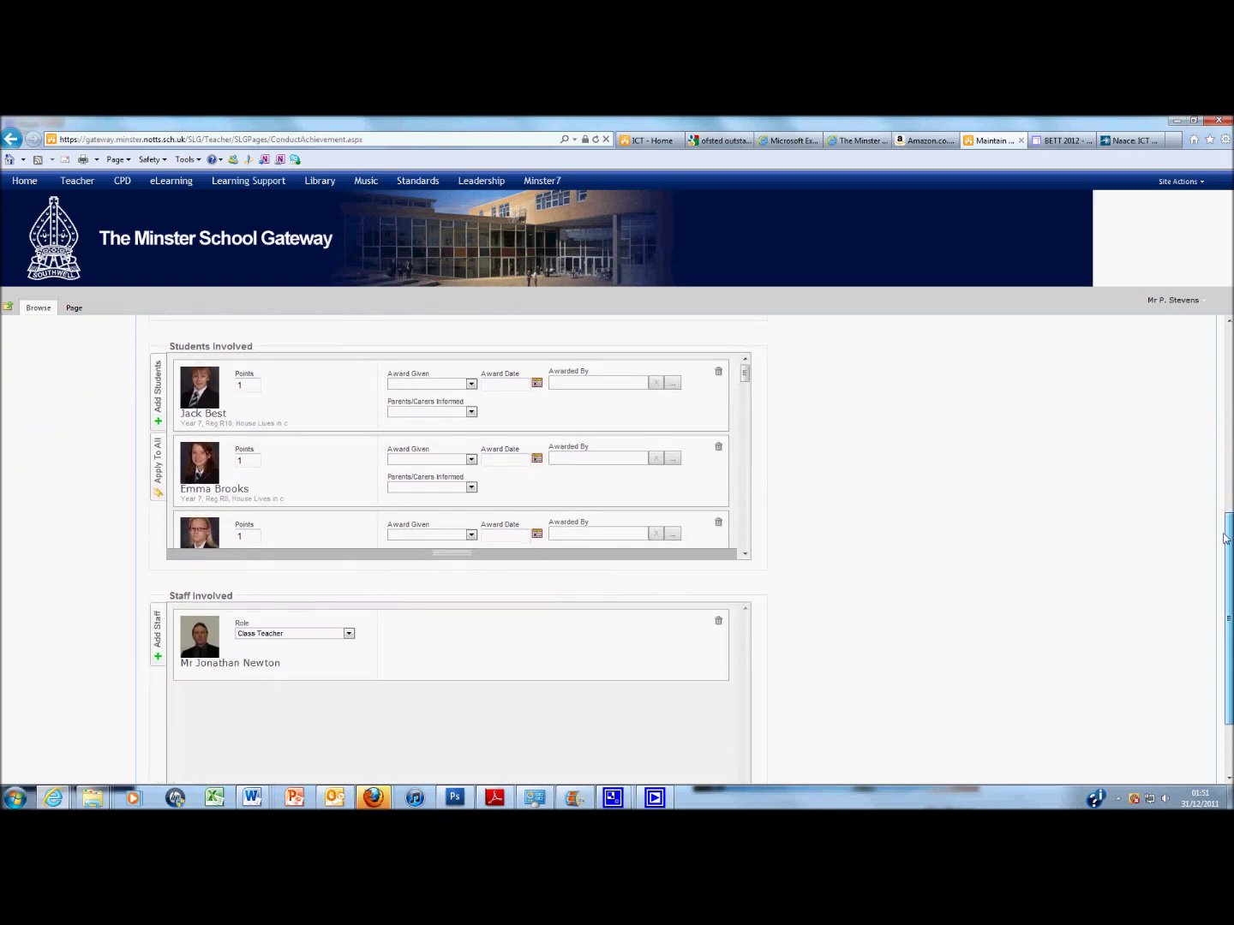
pyautogui.moveTo(1224, 538); pyautogui.dragTo(1227, 351)
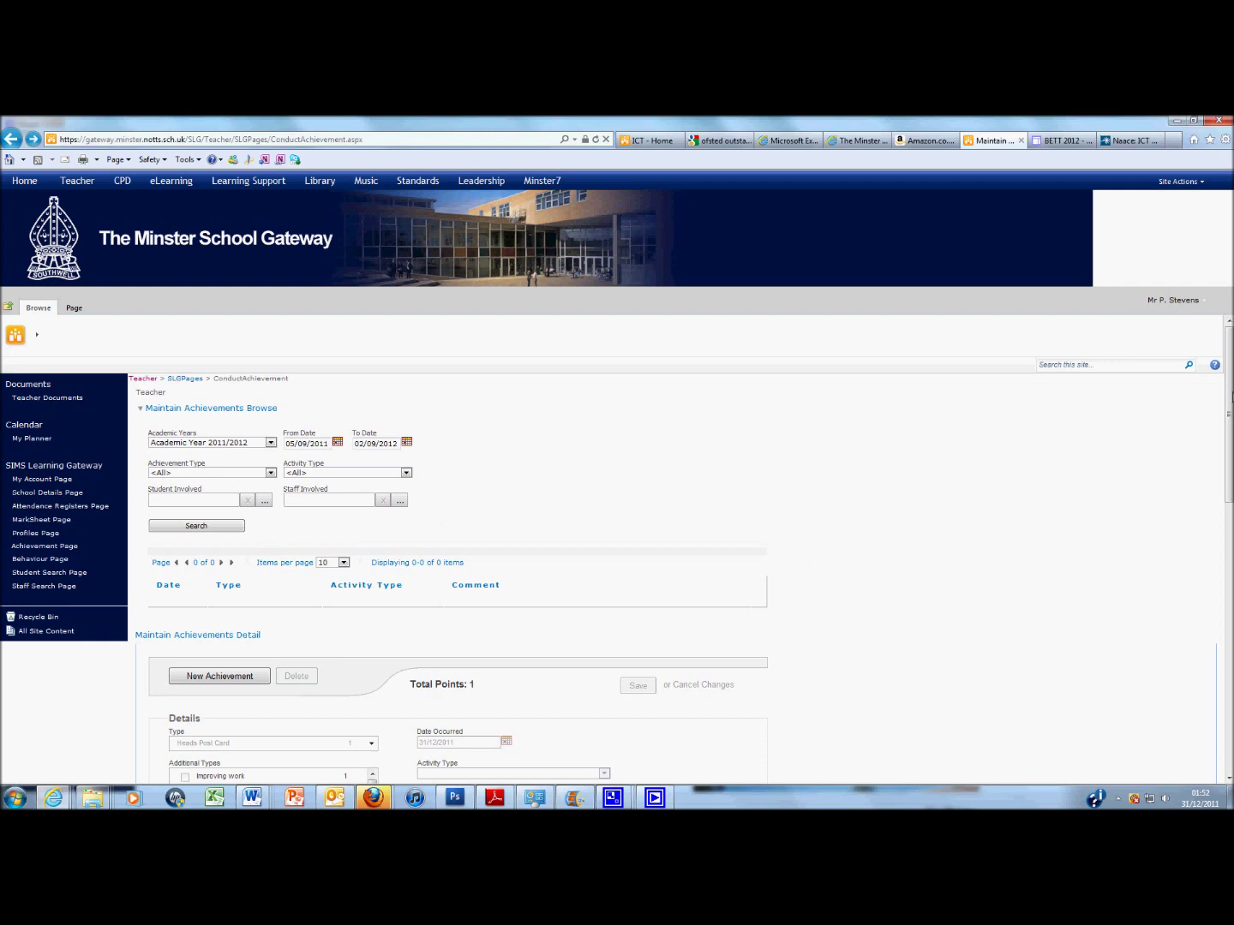
# Step: Start a new achievement with IT as the activity type
pyautogui.scroll(-4, 1226, 486)
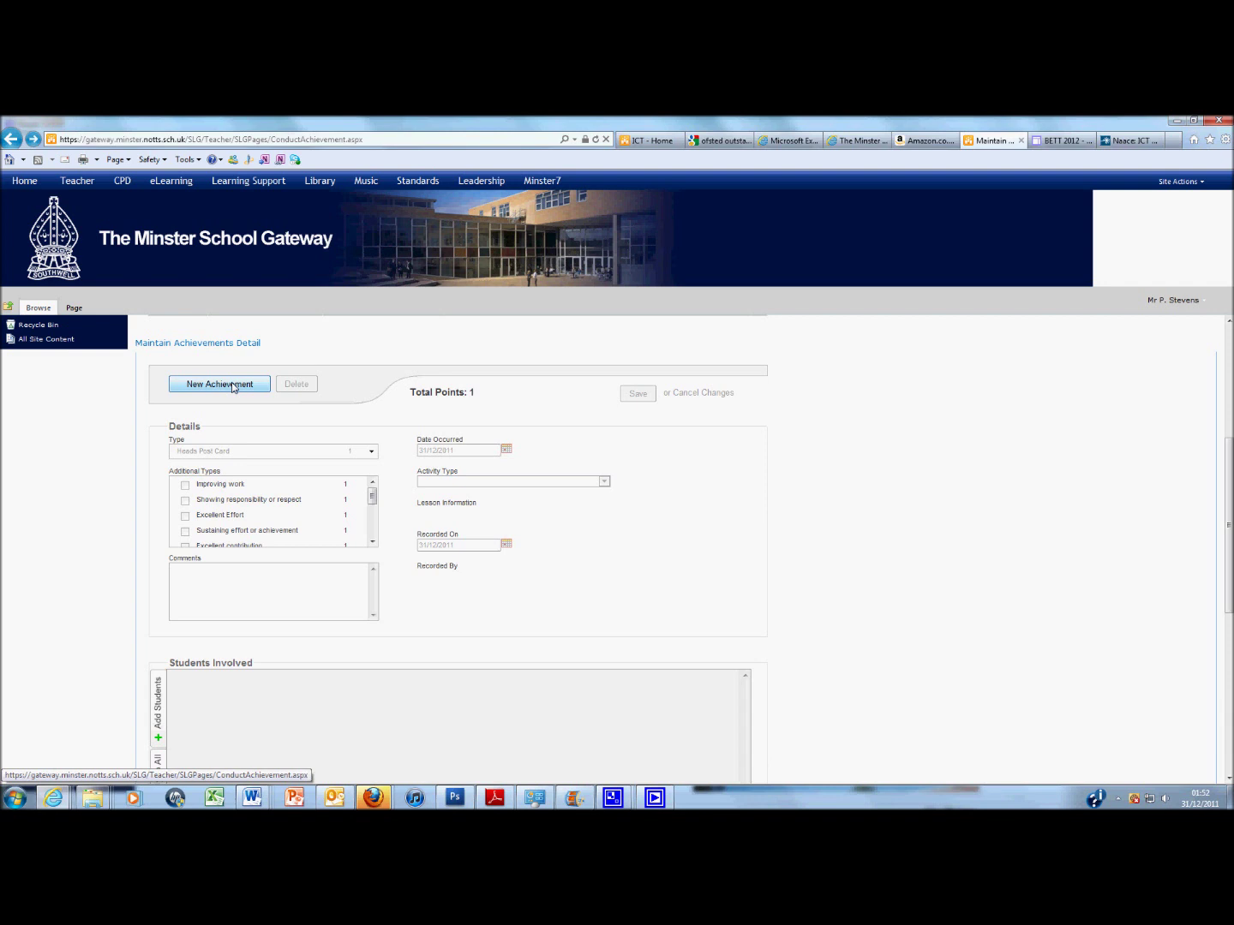
pyautogui.click(233, 387)
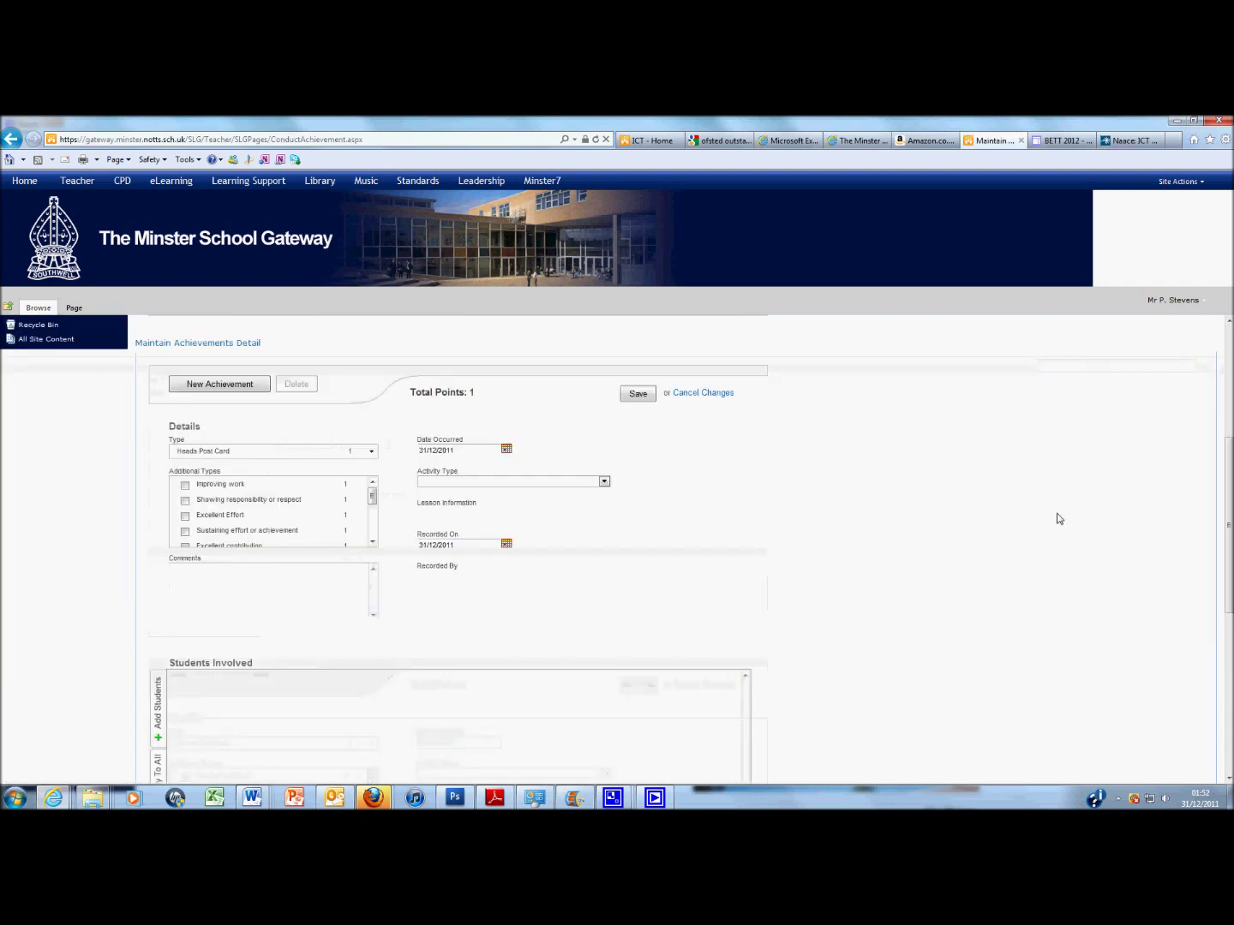
pyautogui.click(605, 482)
pyautogui.click(473, 601)
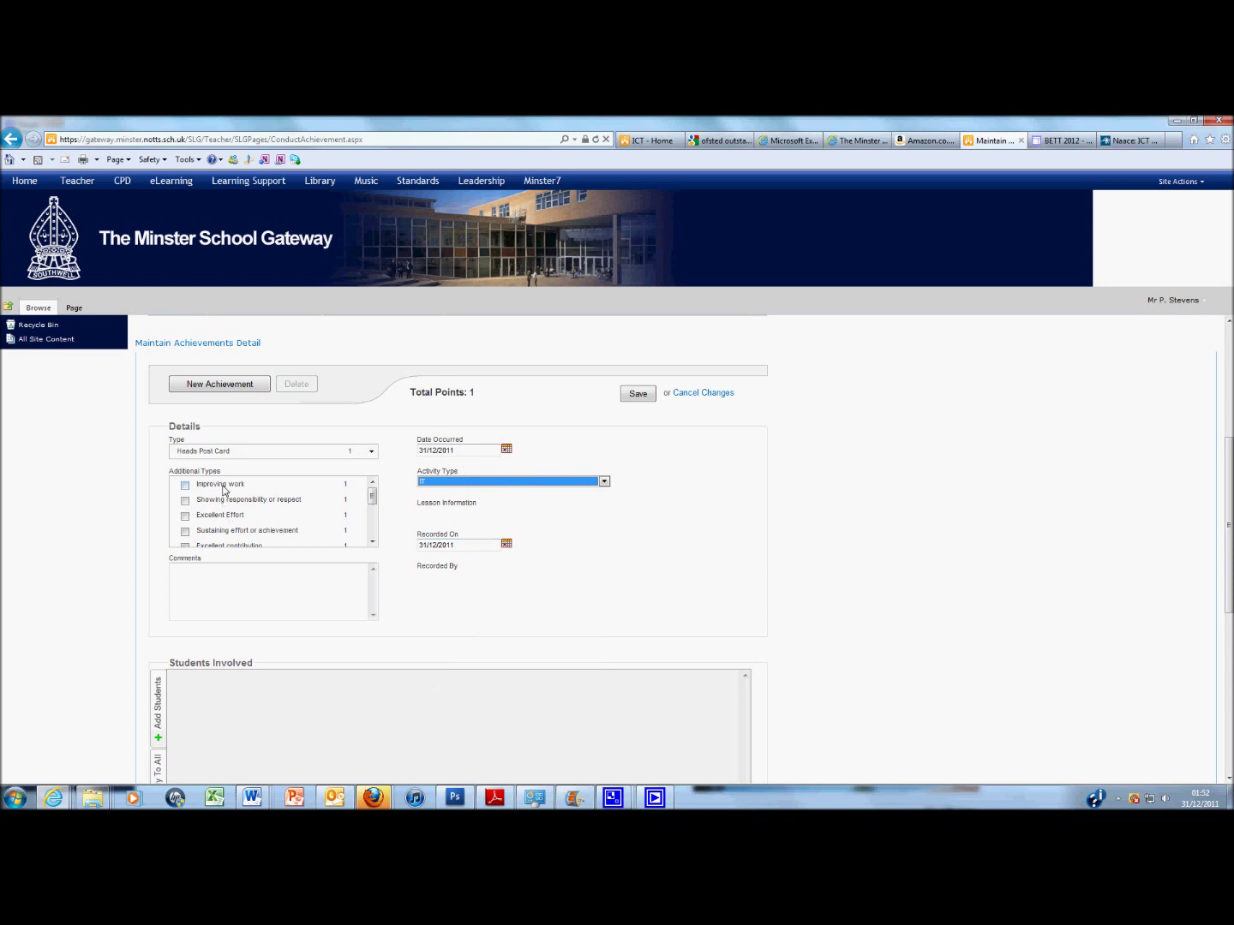
# Step: Add Excellent Effort and Wearing the correct uniform smartly as additional types
pyautogui.click(186, 517)
pyautogui.moveTo(372, 499); pyautogui.dragTo(368, 528)
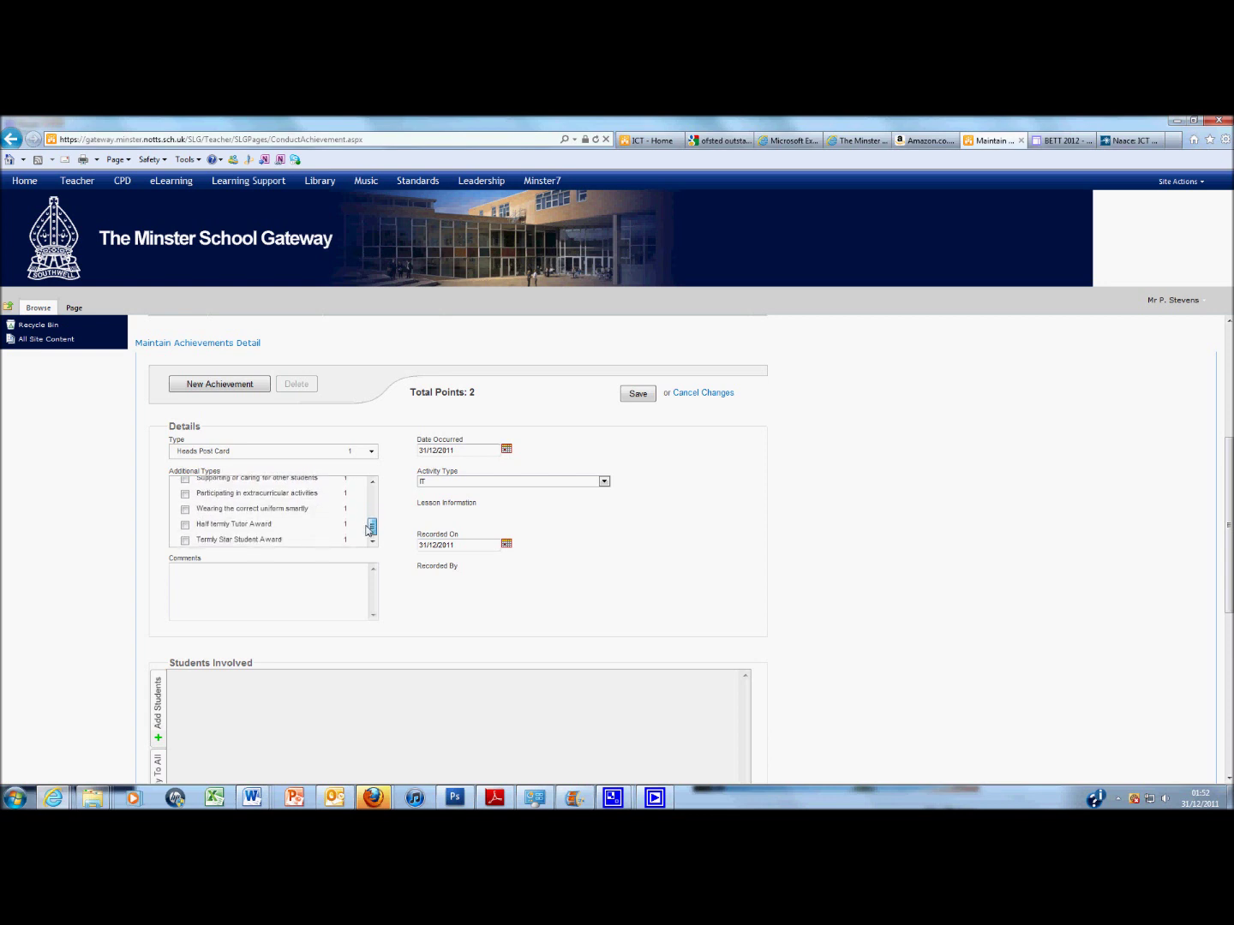
pyautogui.click(185, 510)
pyautogui.moveTo(1227, 485); pyautogui.dragTo(1228, 534)
pyautogui.click(226, 485)
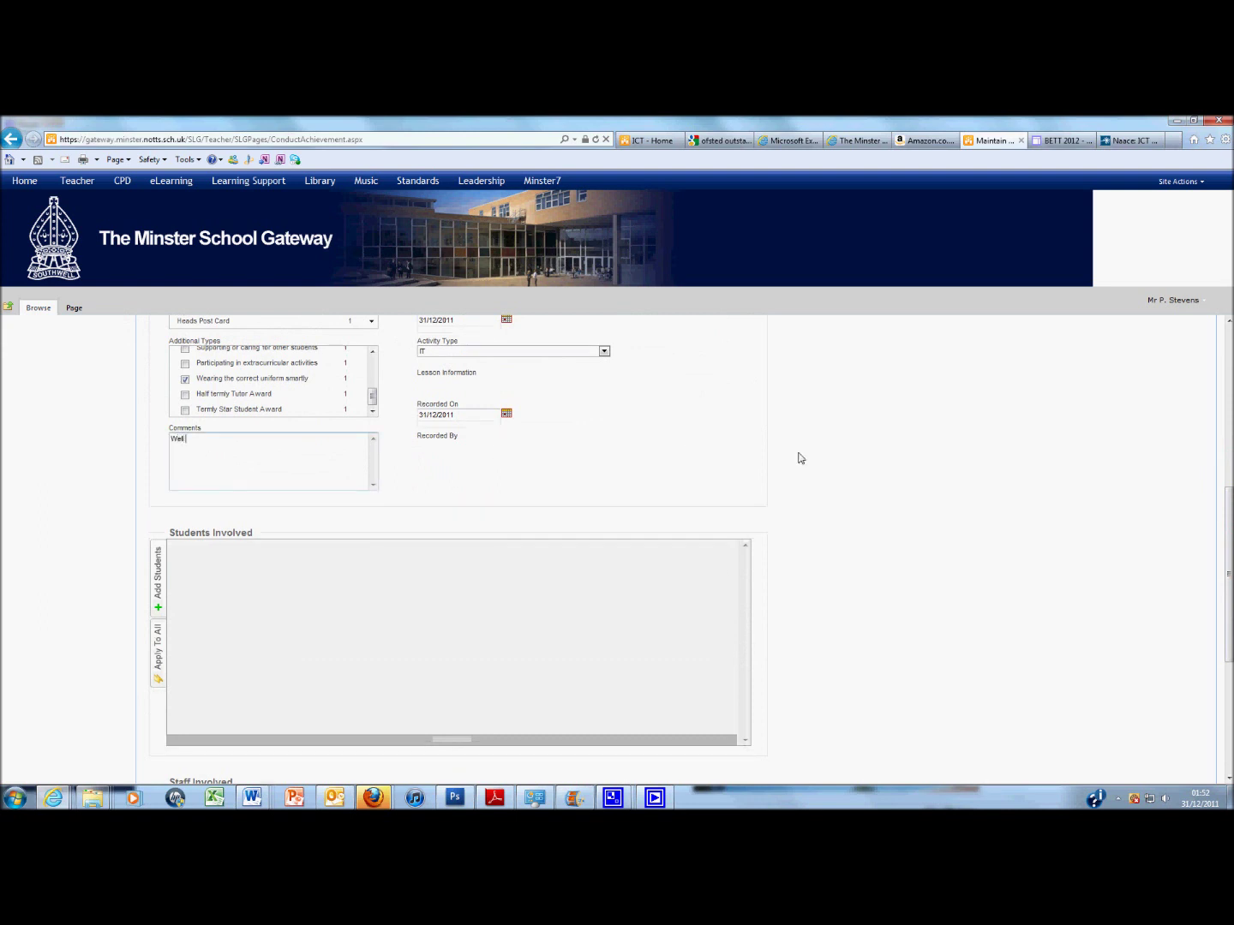
# Step: Enter a comment praising the spreadsheet survey analysis work and maintaining a smart uniform
pyautogui.write('Well done for the recent work on using the spreadsheet to analyse survey resu')
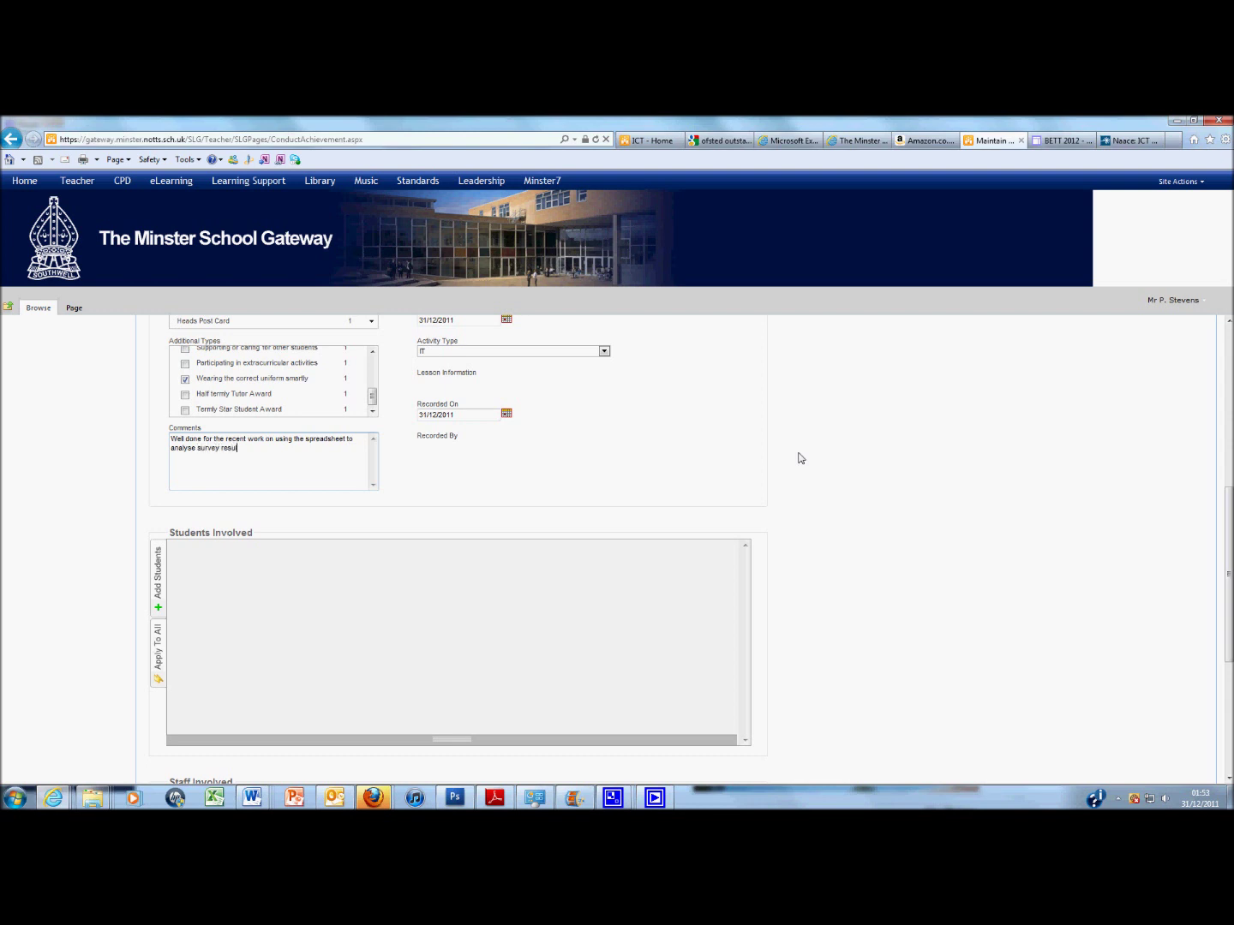
pyautogui.write('lts for your business. Well done, a')
pyautogui.write('lso fo')
pyautogui.write('r main')
pyautogui.write('taining smart uniform')
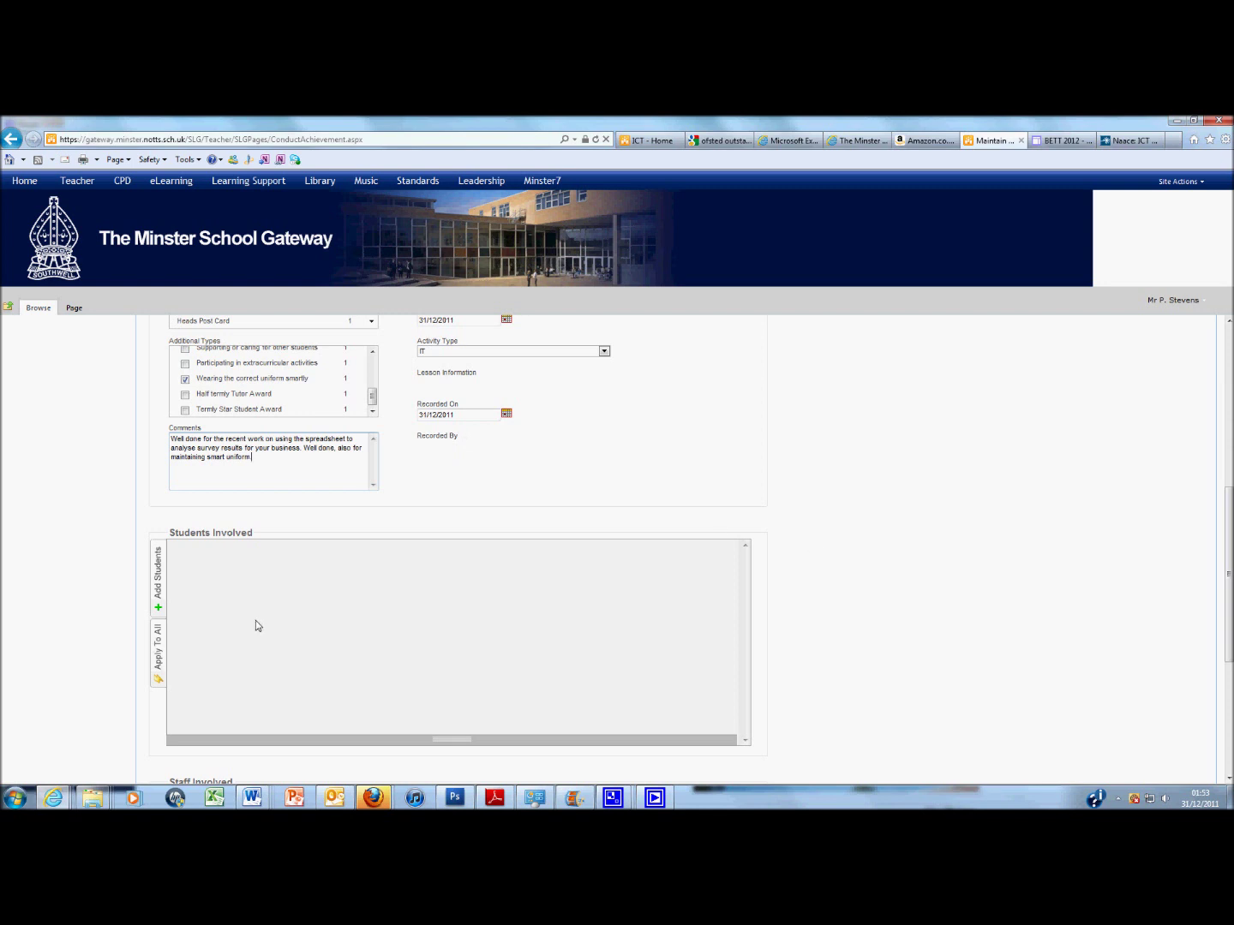
pyautogui.click(159, 581)
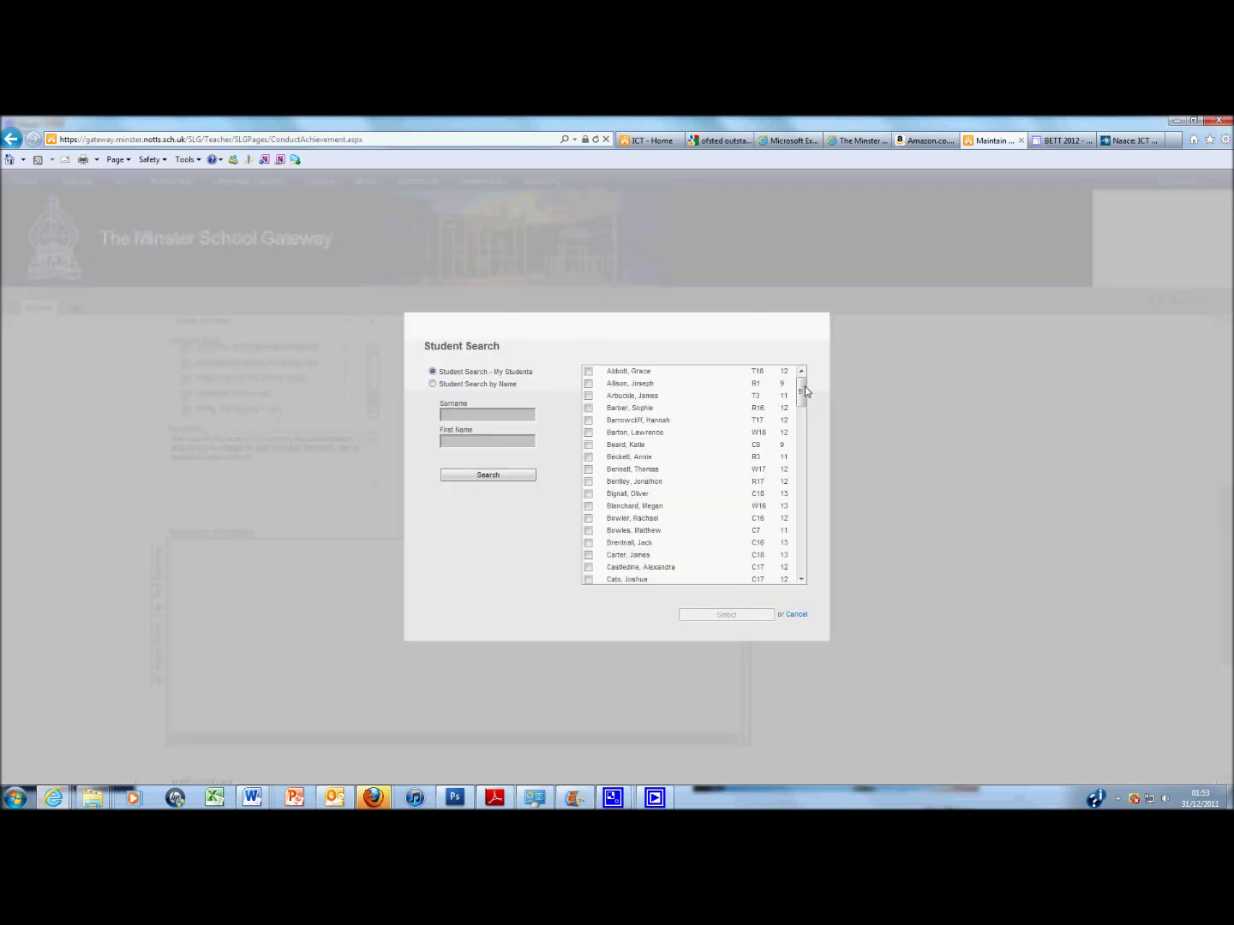
# Step: Tick the first few students near the end of the Student Search list
pyautogui.moveTo(804, 389); pyautogui.dragTo(787, 567)
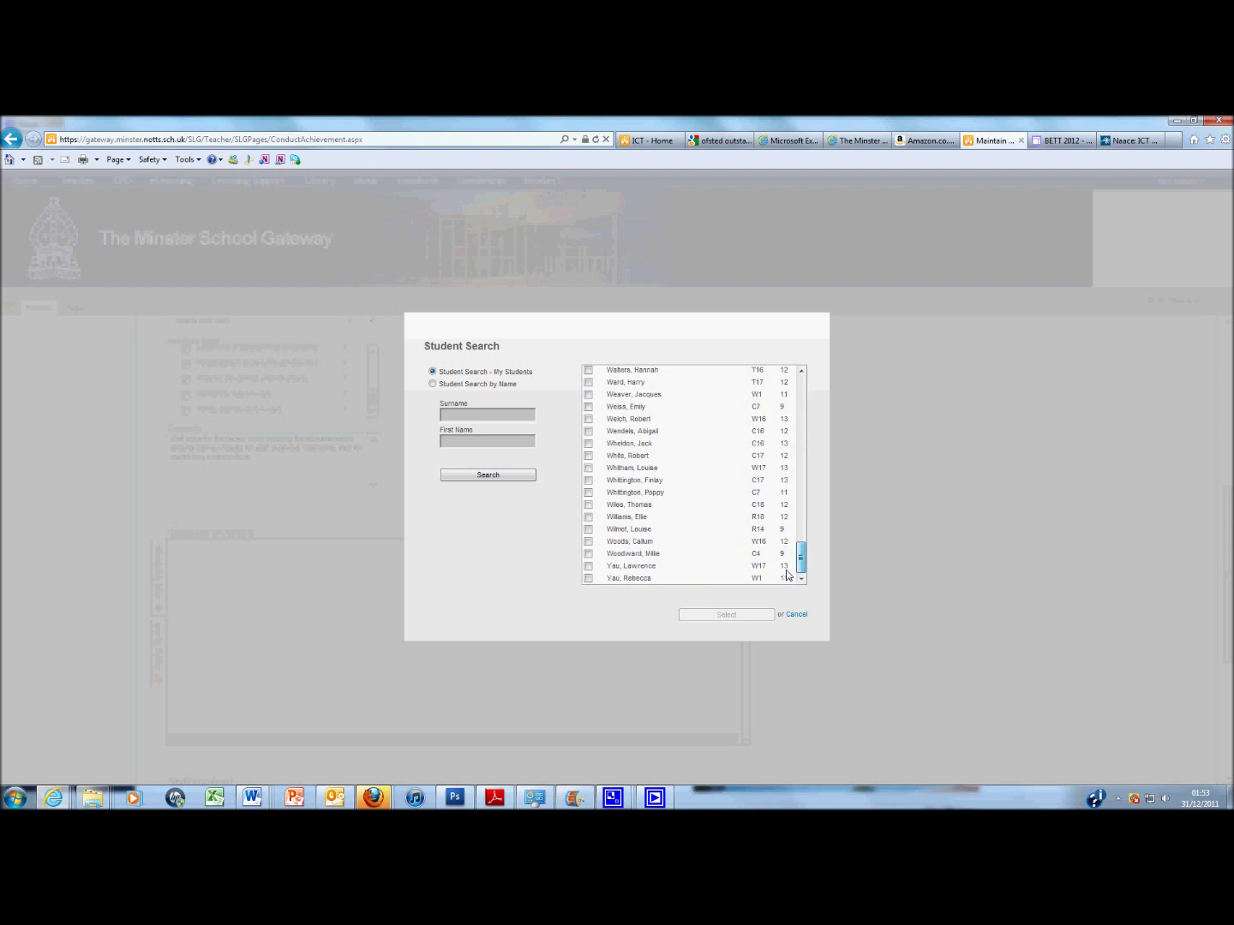
pyautogui.click(590, 554)
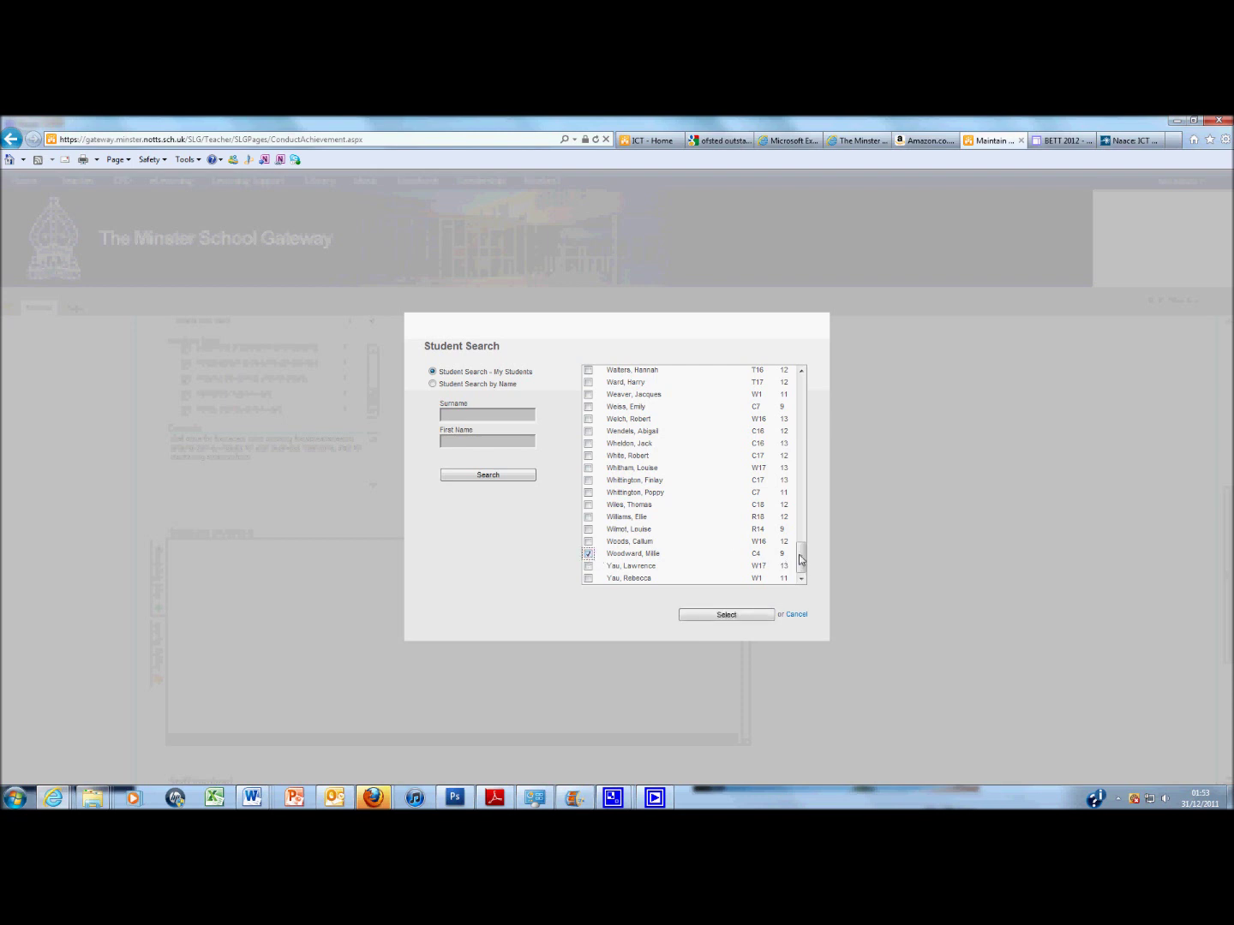
pyautogui.click(589, 469)
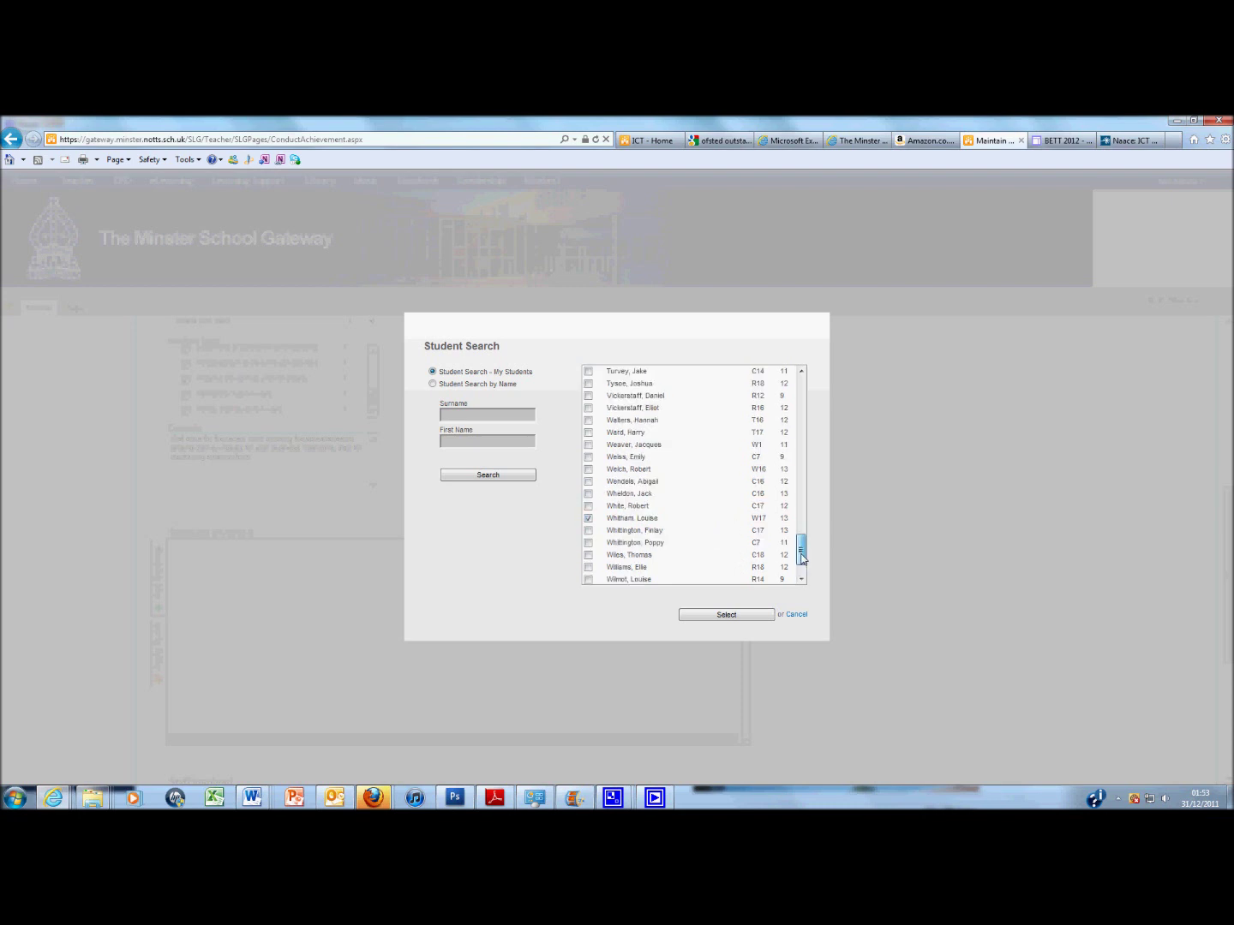
pyautogui.moveTo(802, 558); pyautogui.dragTo(800, 553)
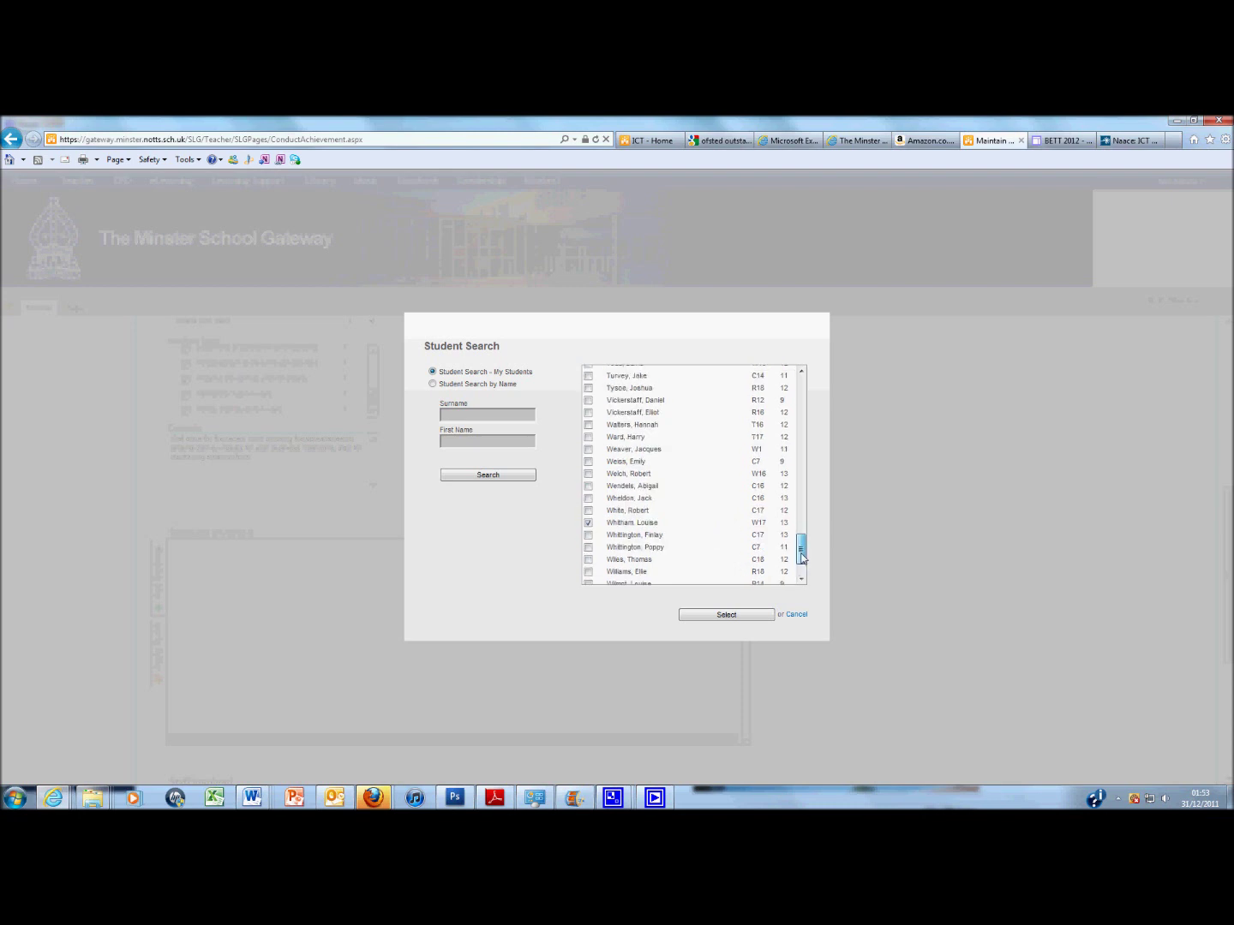
pyautogui.click(588, 462)
pyautogui.moveTo(801, 551); pyautogui.dragTo(803, 537)
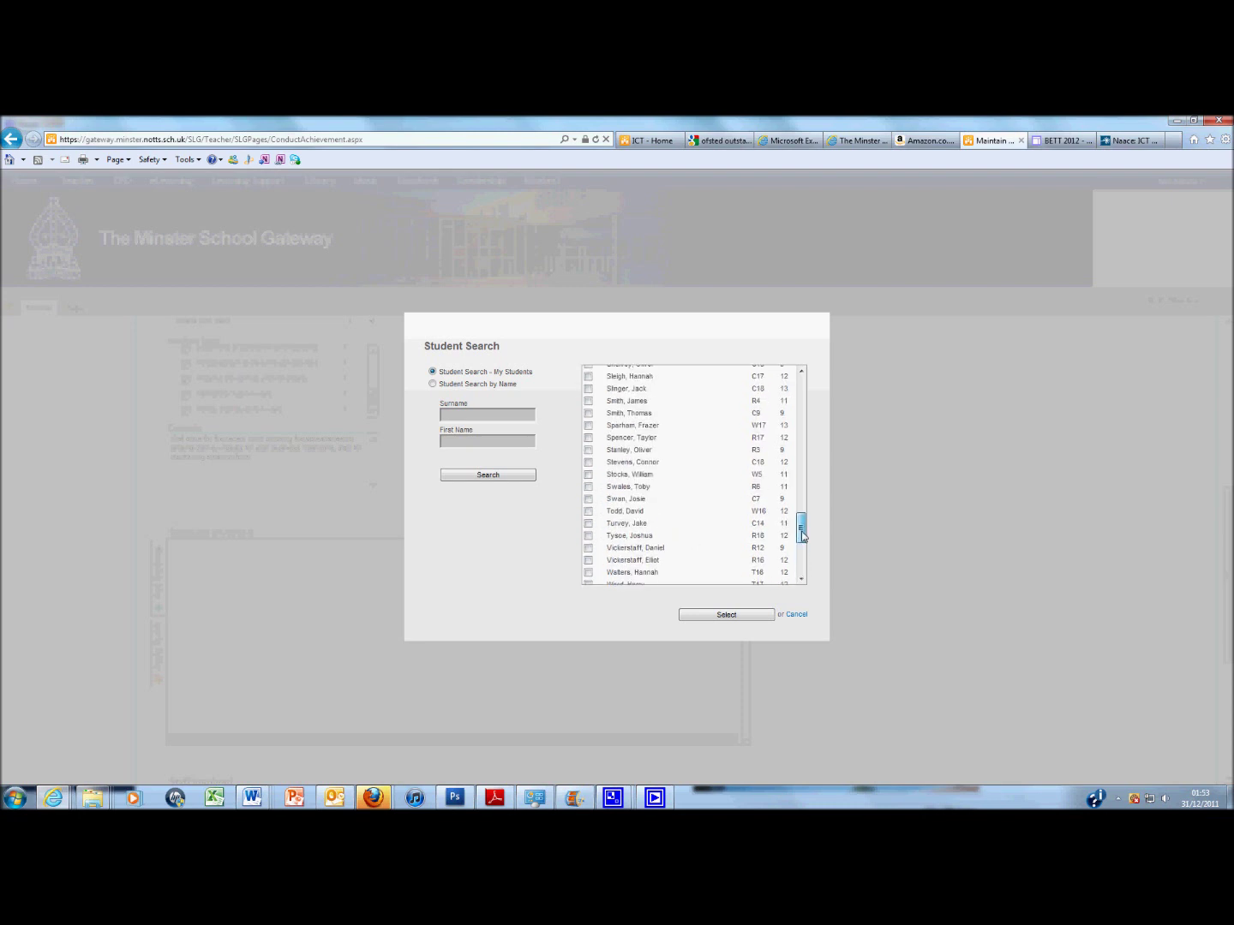
pyautogui.click(588, 451)
# Step: Tick the remaining students and add them to Students Involved
pyautogui.moveTo(802, 533); pyautogui.dragTo(802, 513)
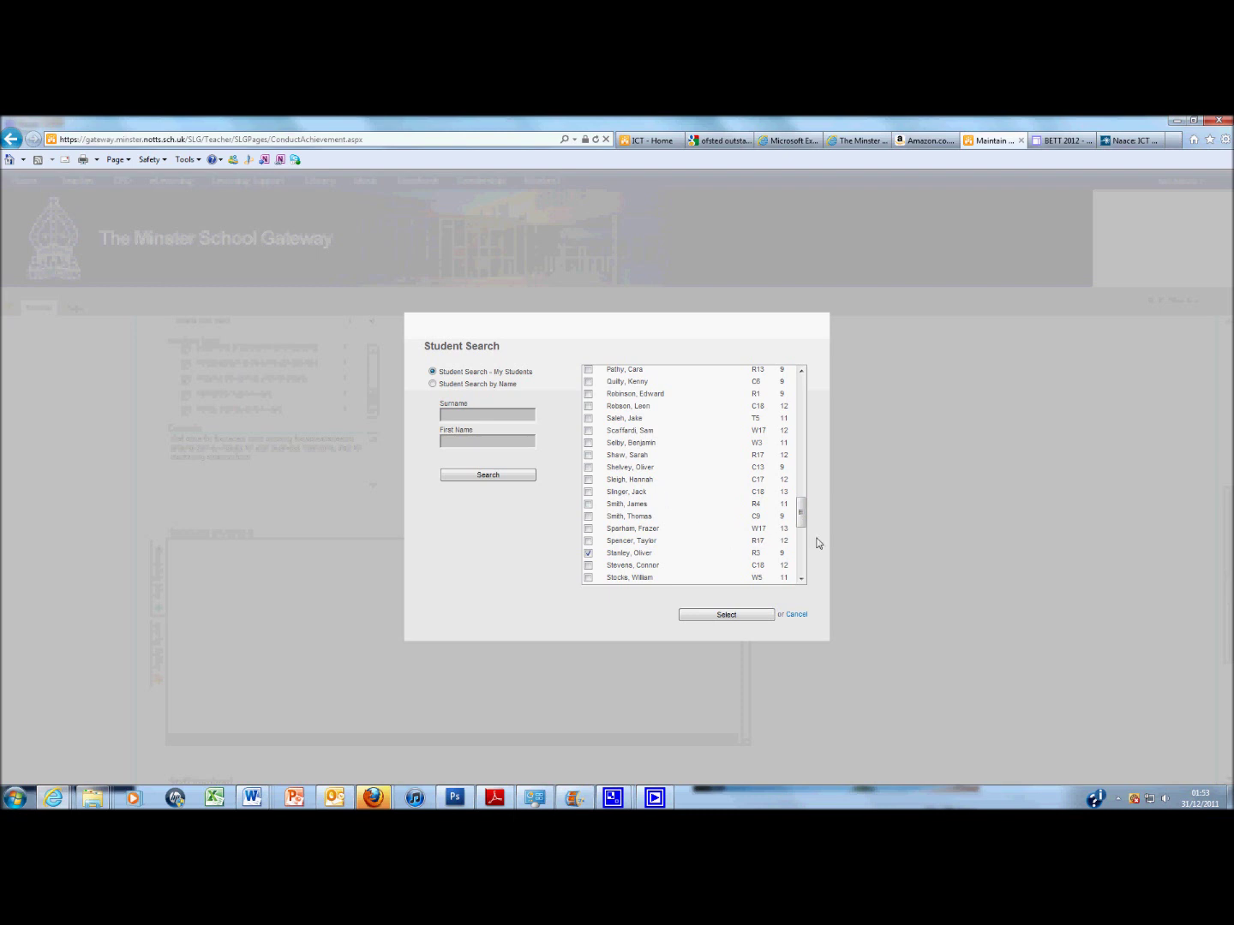
pyautogui.click(589, 395)
pyautogui.scroll(1, 801, 514)
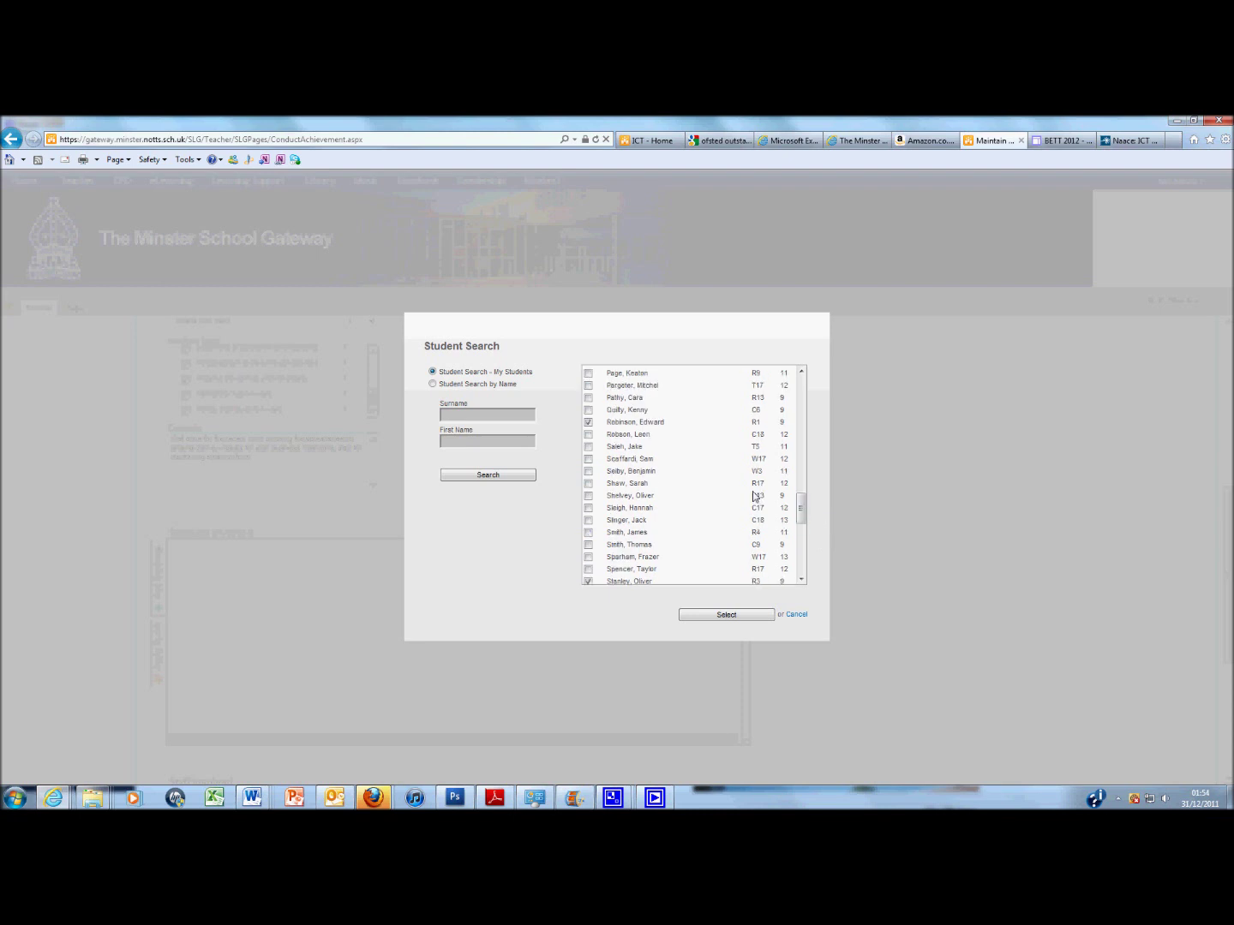
pyautogui.click(588, 397)
pyautogui.scroll(1, 803, 506)
pyautogui.moveTo(802, 506); pyautogui.dragTo(802, 456)
pyautogui.click(589, 393)
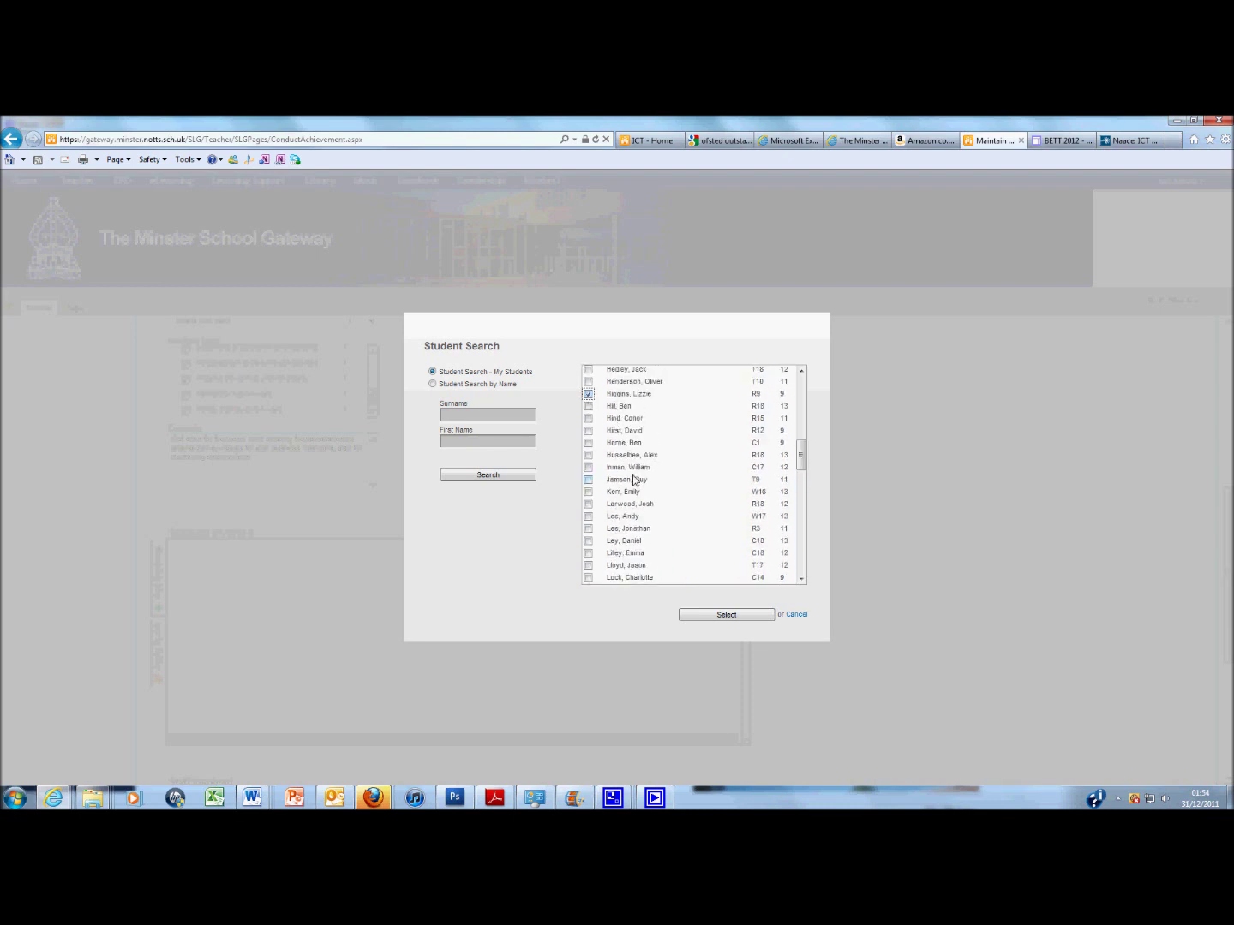
pyautogui.click(733, 617)
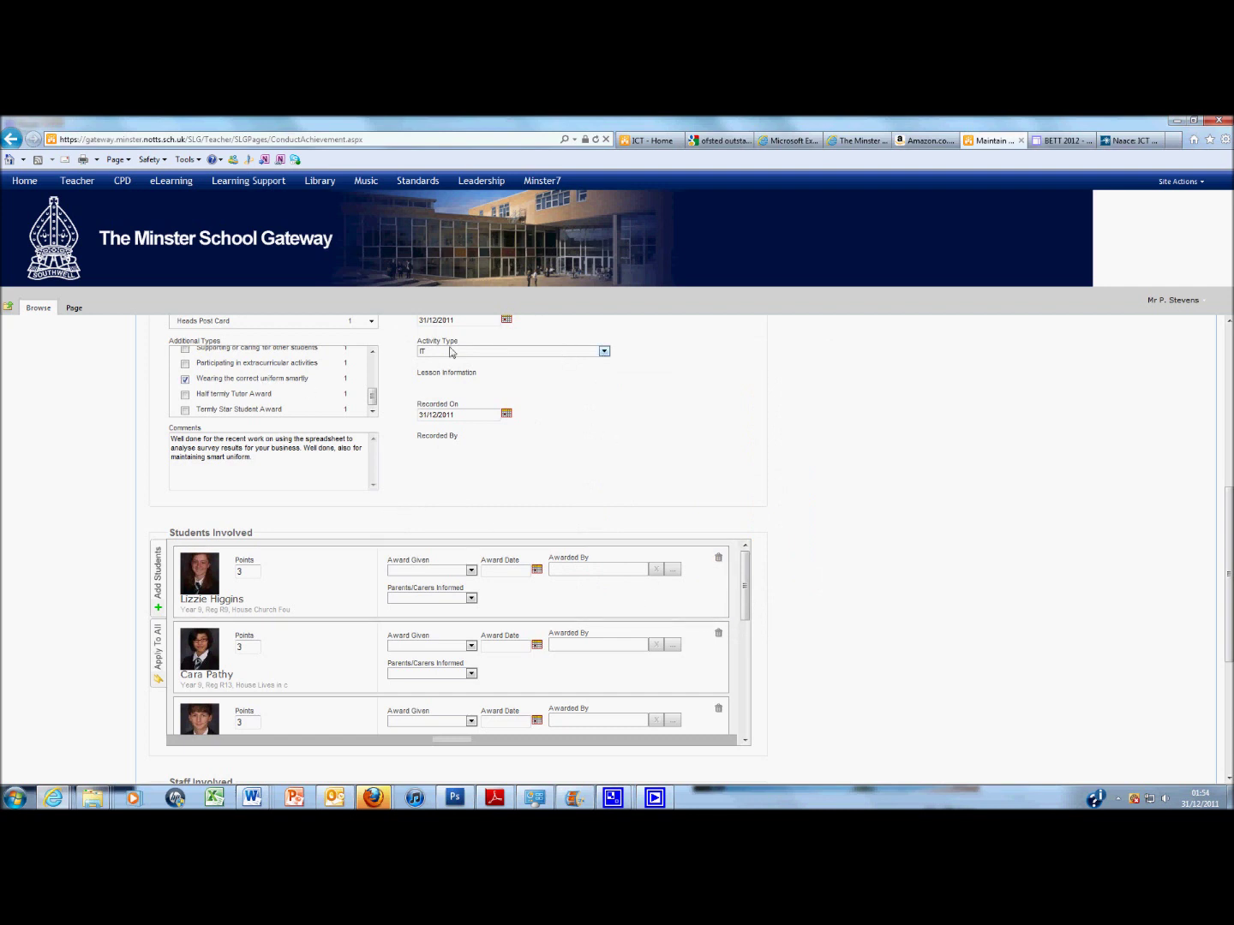
pyautogui.scroll(1, 373, 397)
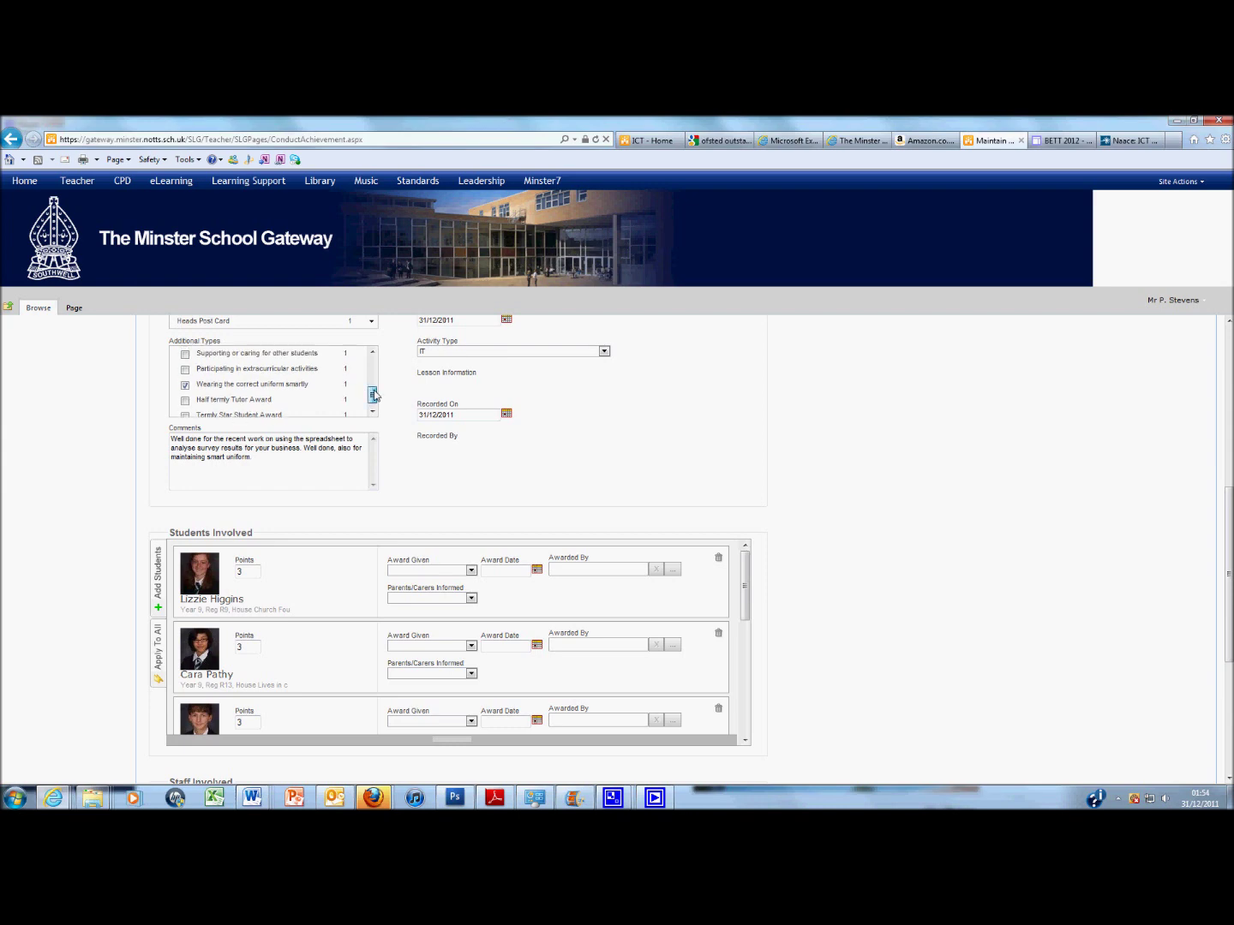
pyautogui.moveTo(373, 396); pyautogui.dragTo(373, 367)
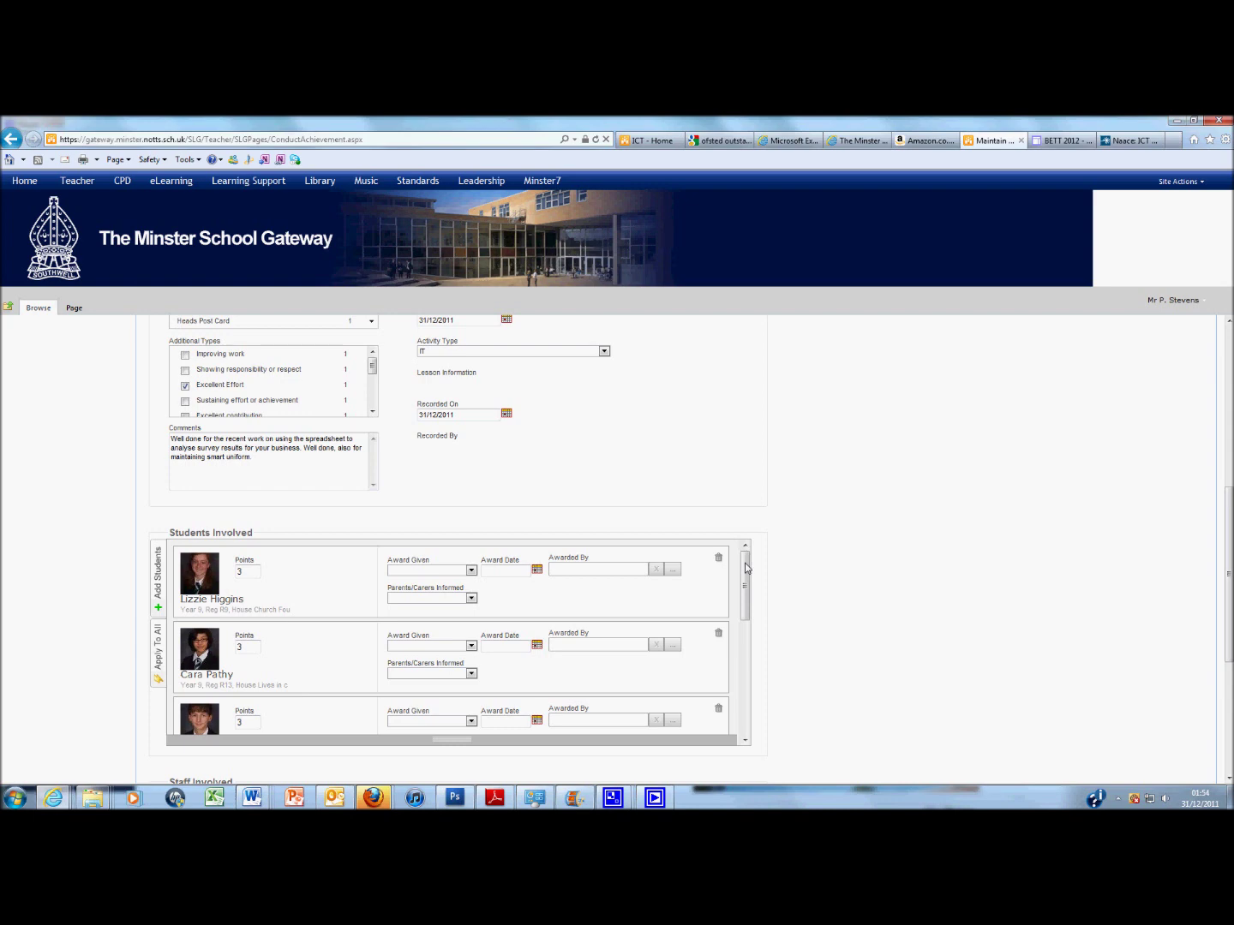
pyautogui.moveTo(745, 563)
pyautogui.mouseDown()
pyautogui.moveTo(741, 697)
pyautogui.moveTo(733, 546)
pyautogui.mouseUp()
# Step: Set the involved staff member's role to Class Teacher and save the achievement
pyautogui.moveTo(1229, 611); pyautogui.dragTo(1230, 724)
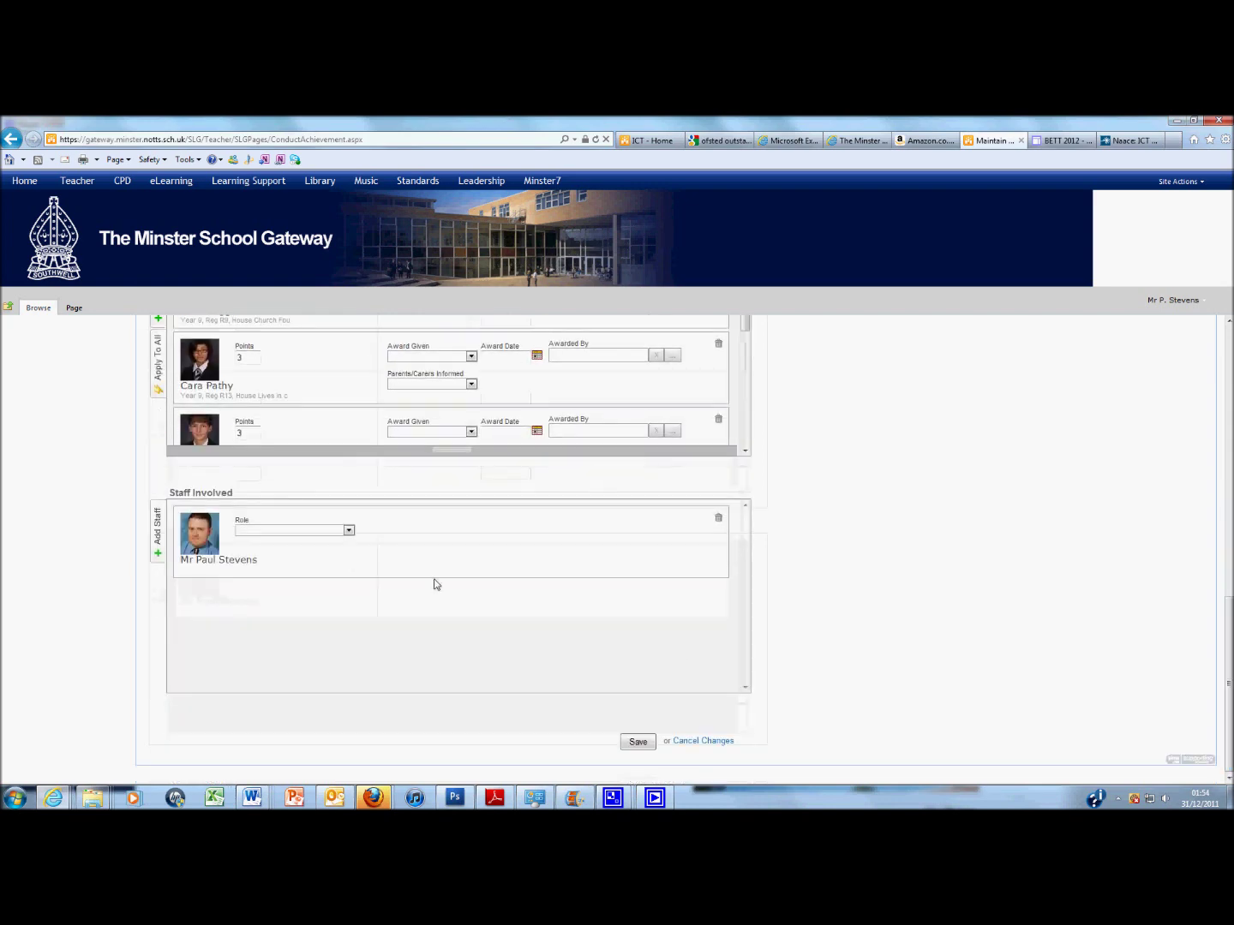
pyautogui.click(349, 532)
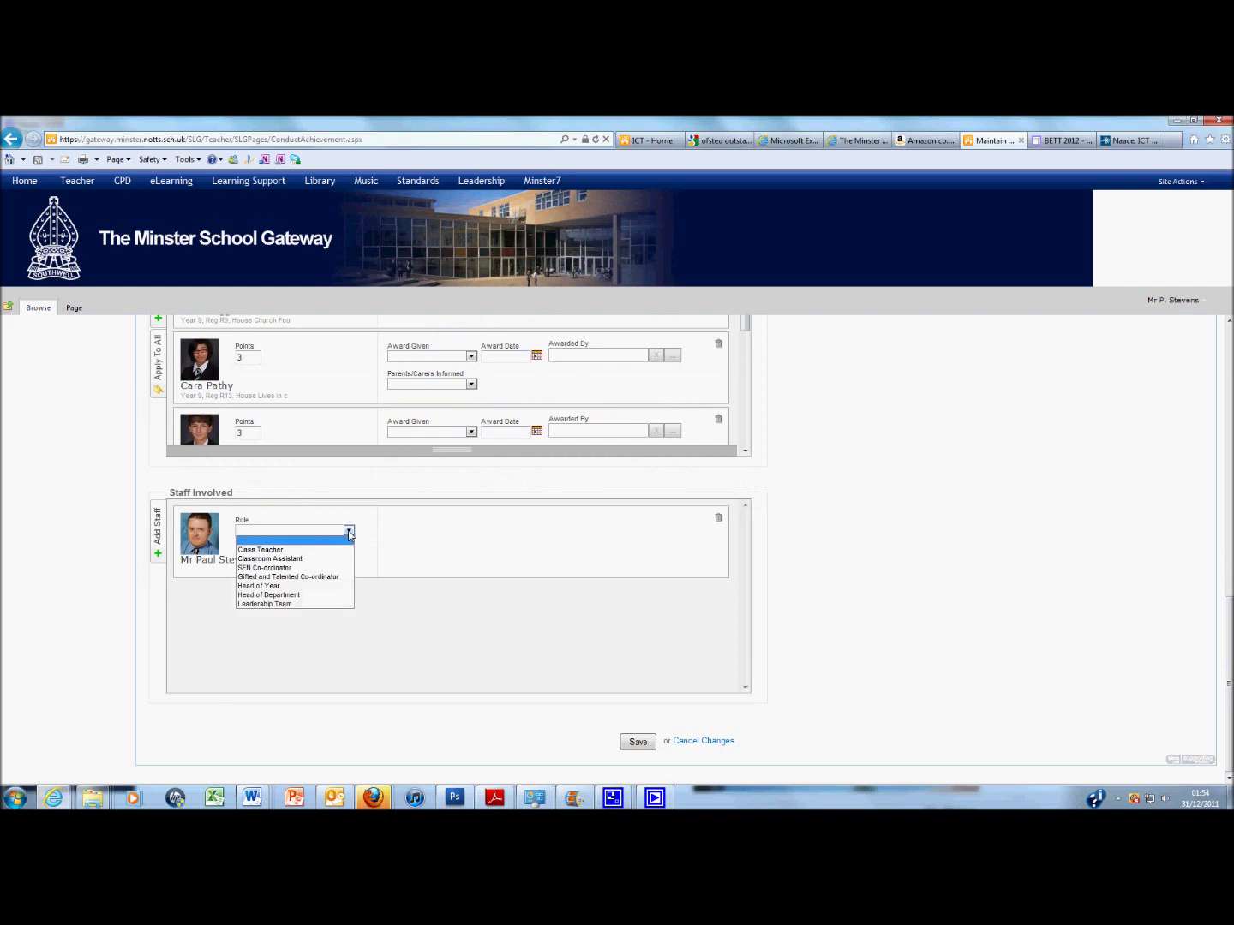
pyautogui.click(266, 552)
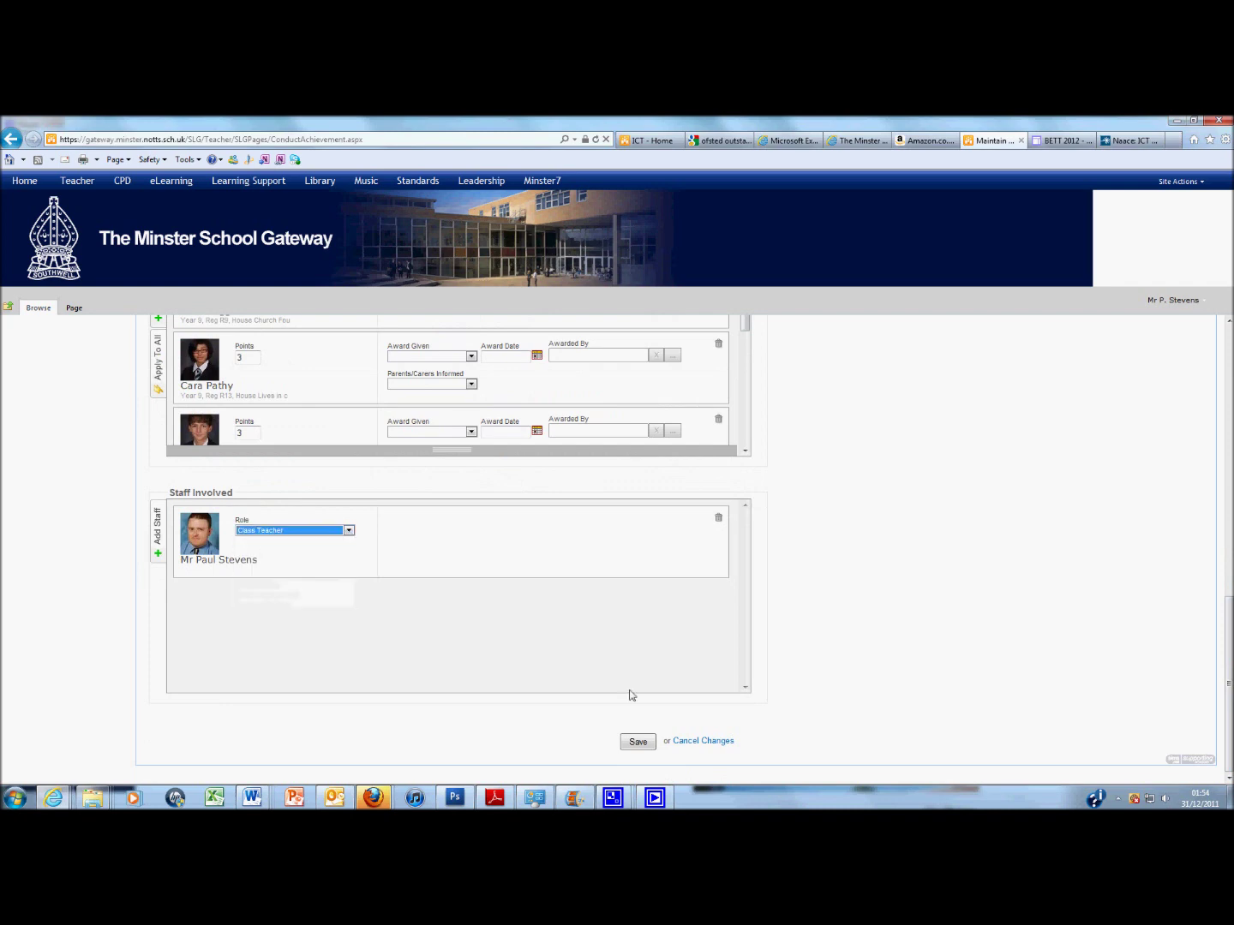
pyautogui.moveTo(1229, 682)
pyautogui.mouseDown()
pyautogui.moveTo(1228, 428)
pyautogui.moveTo(1228, 683)
pyautogui.mouseUp()
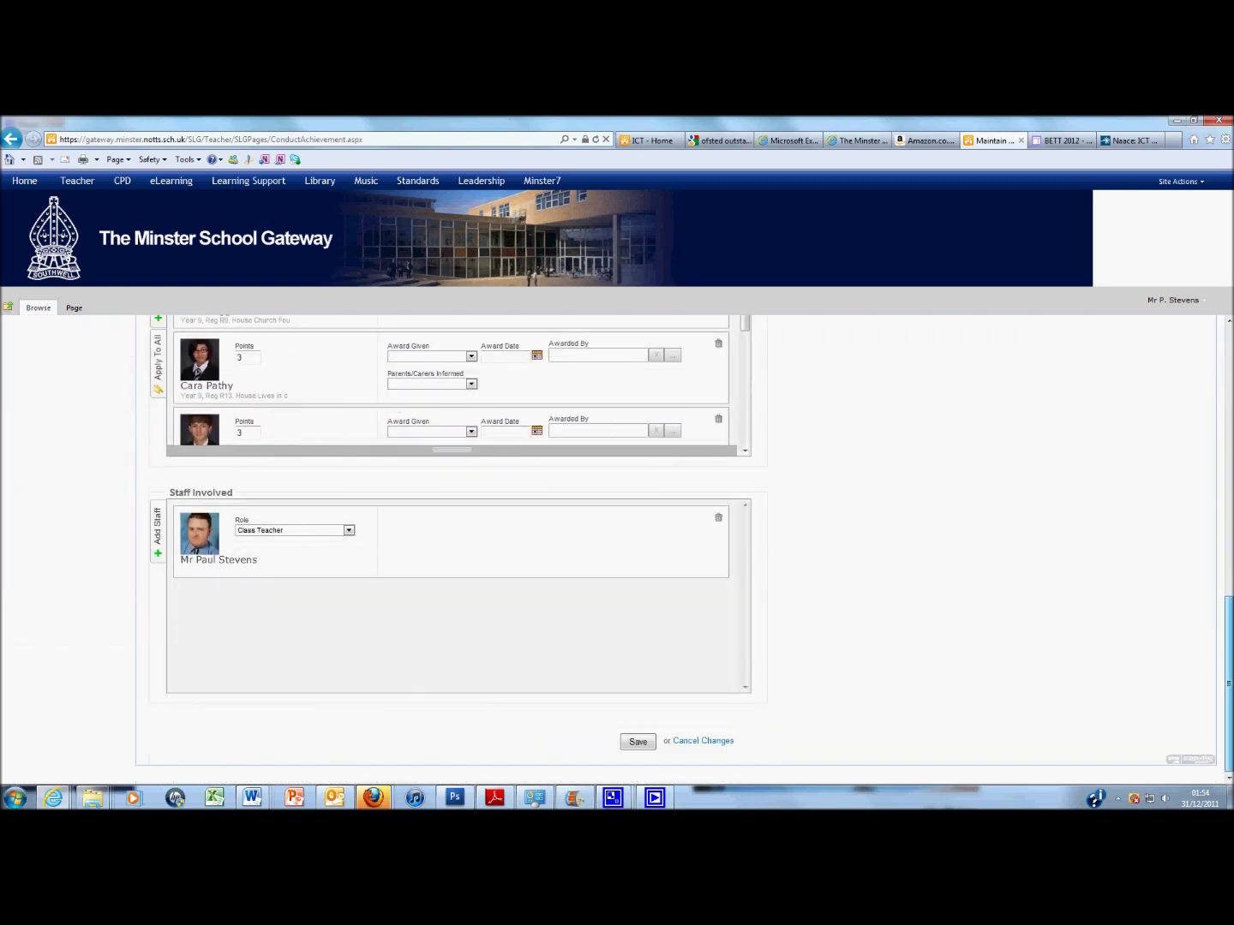
pyautogui.click(639, 742)
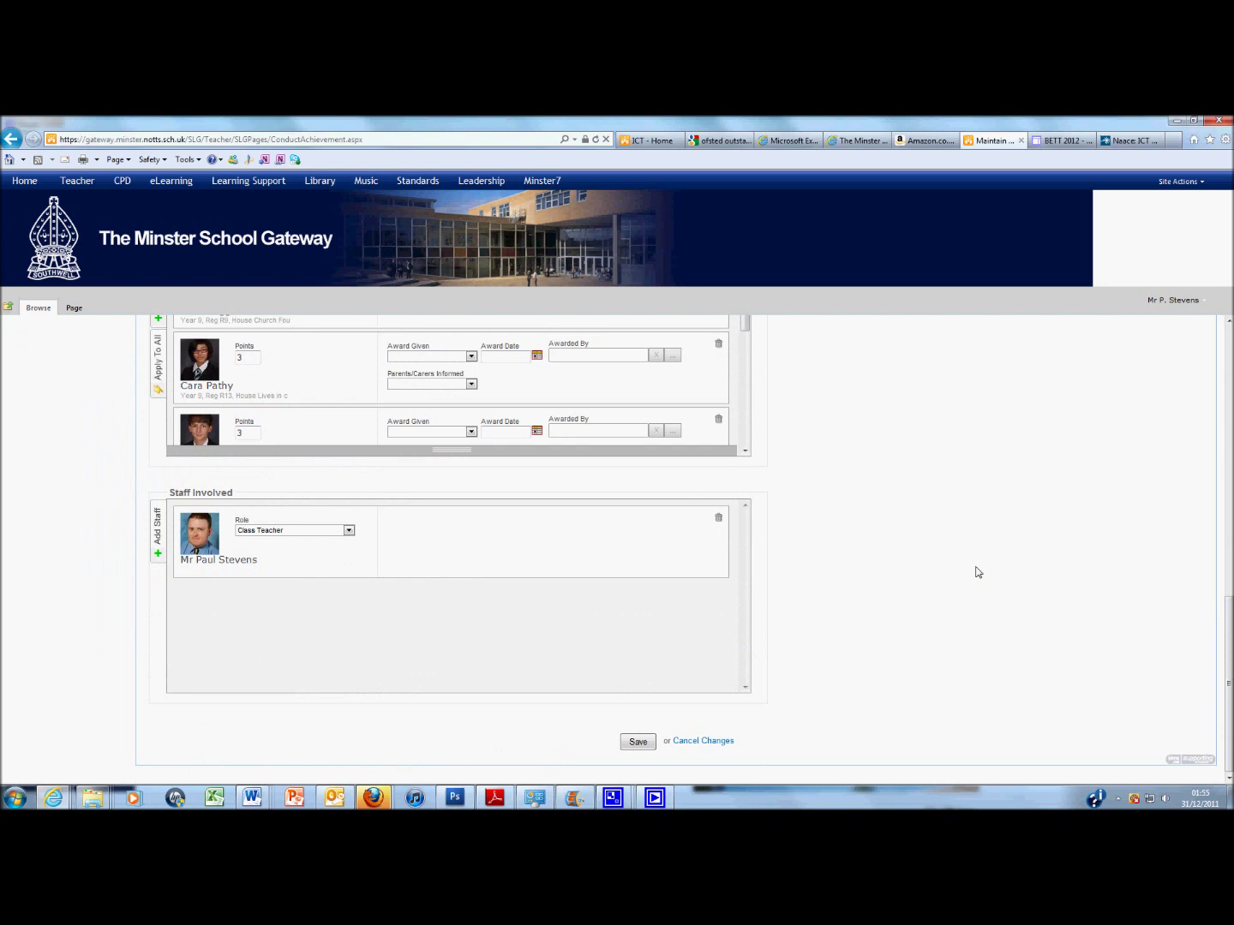
pyautogui.scroll(10, 176, 472)
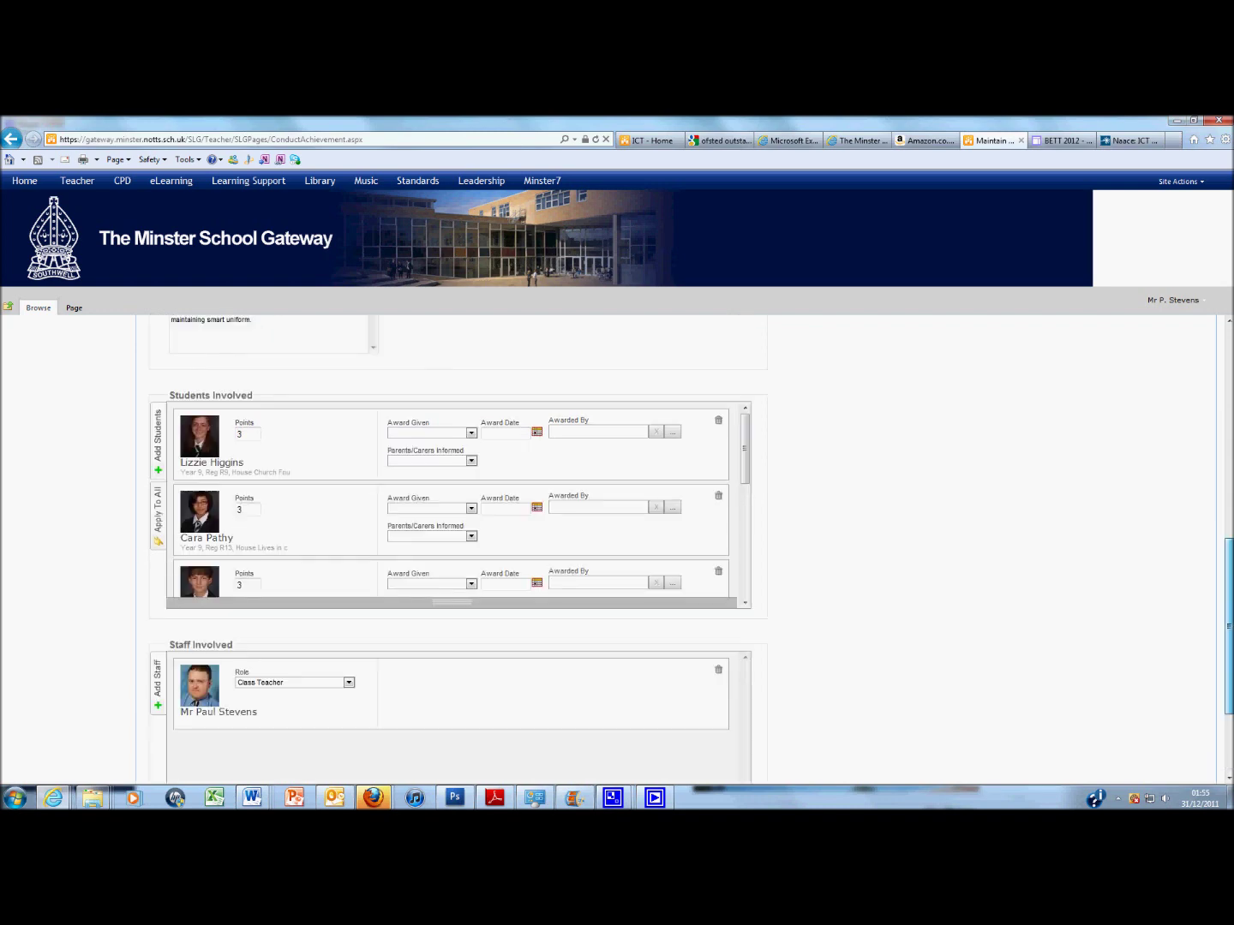